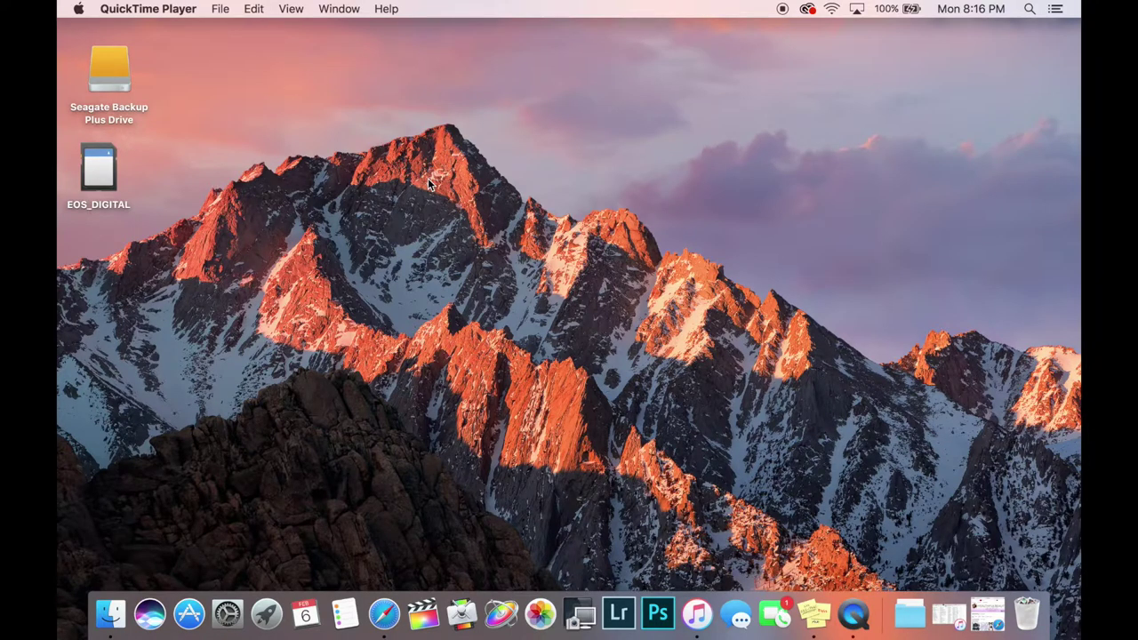
Step: Open the EOS_DIGITAL card, look through its 100CANON folder, then close the Finder window
double_click(85, 204)
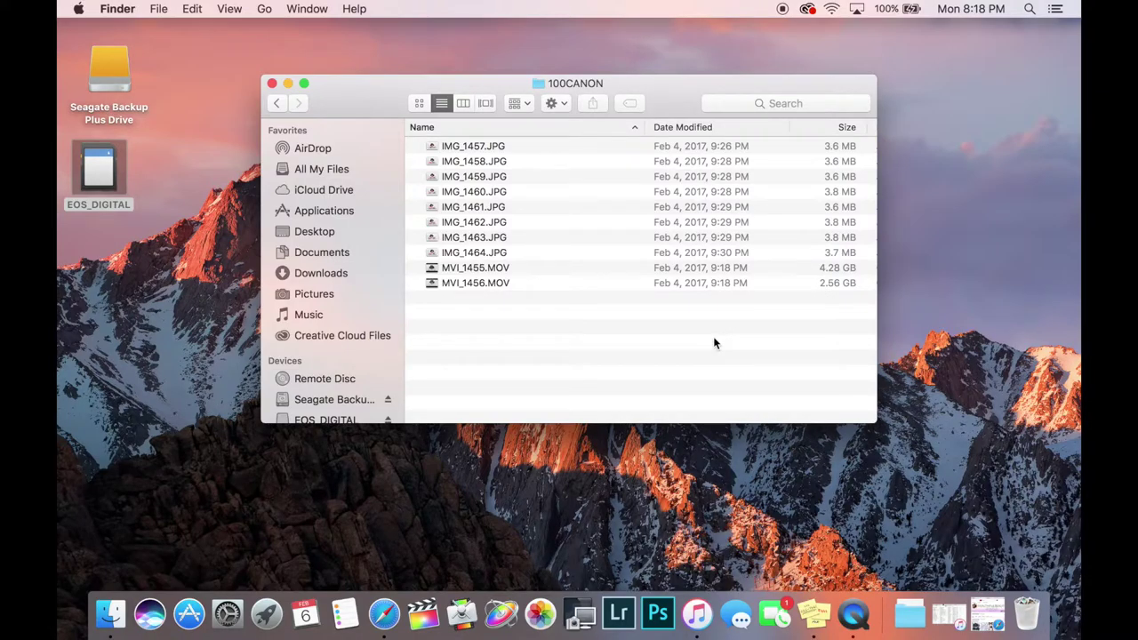
left_click(271, 83)
left_click(384, 281)
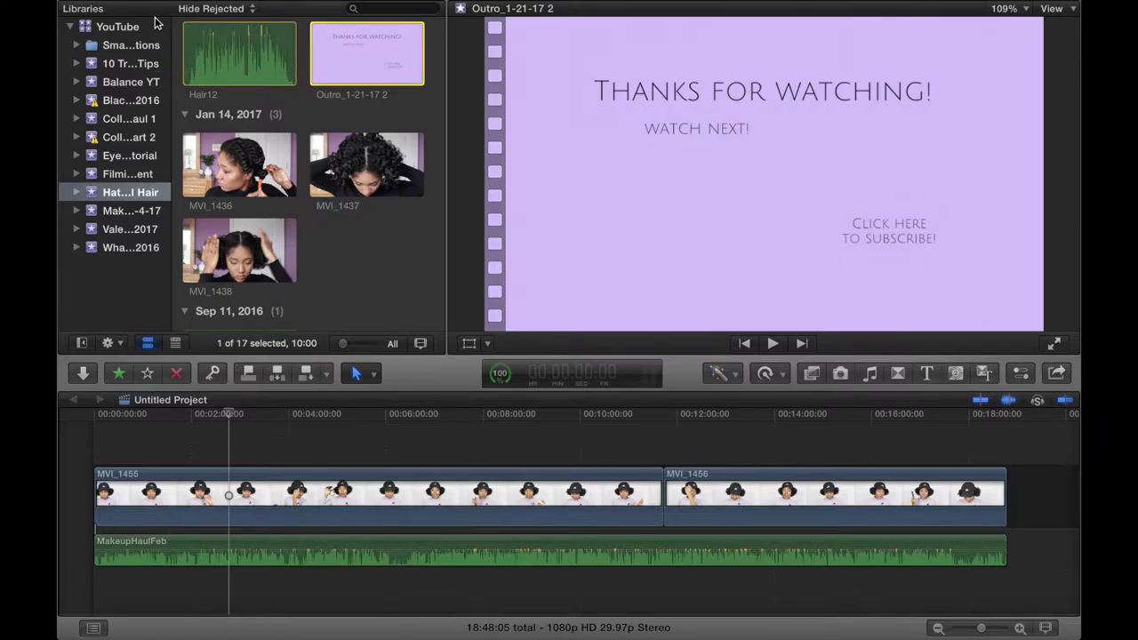
Step: Start a new event named 'Editing' in the YouTube library with Create New Project checked
mouse_move(226, 1)
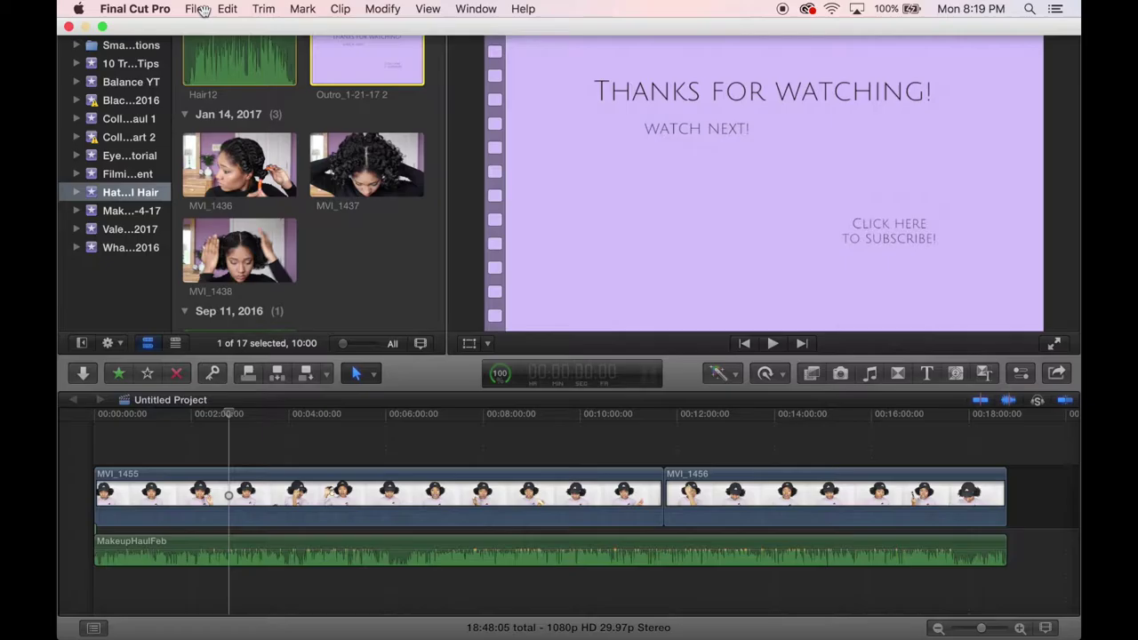
left_click(194, 9)
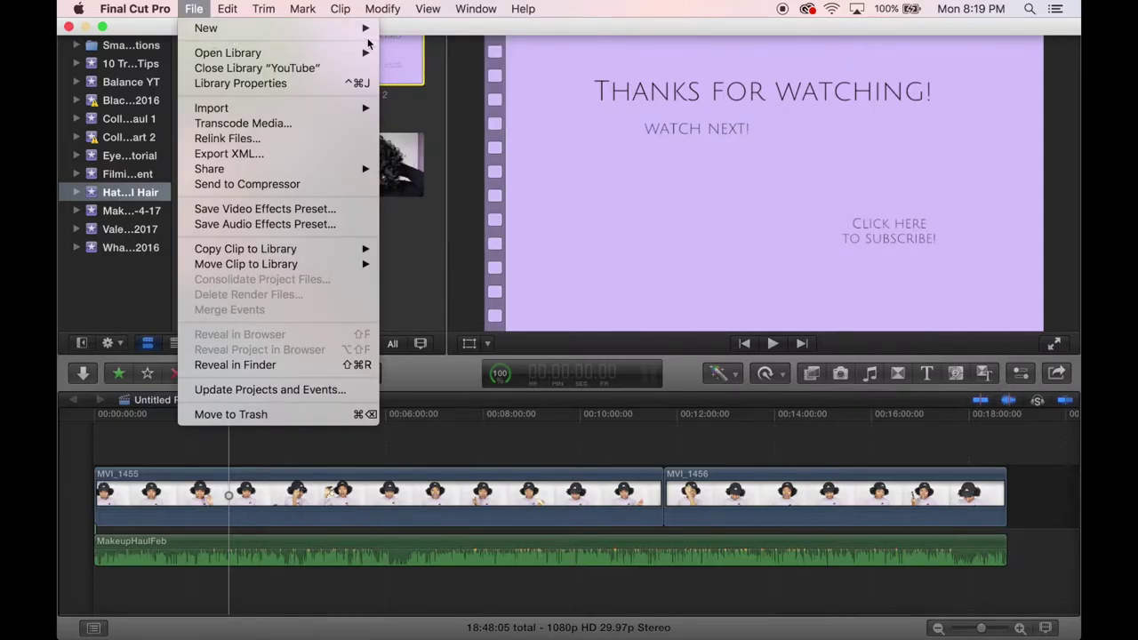
mouse_move(366, 28)
left_click(408, 47)
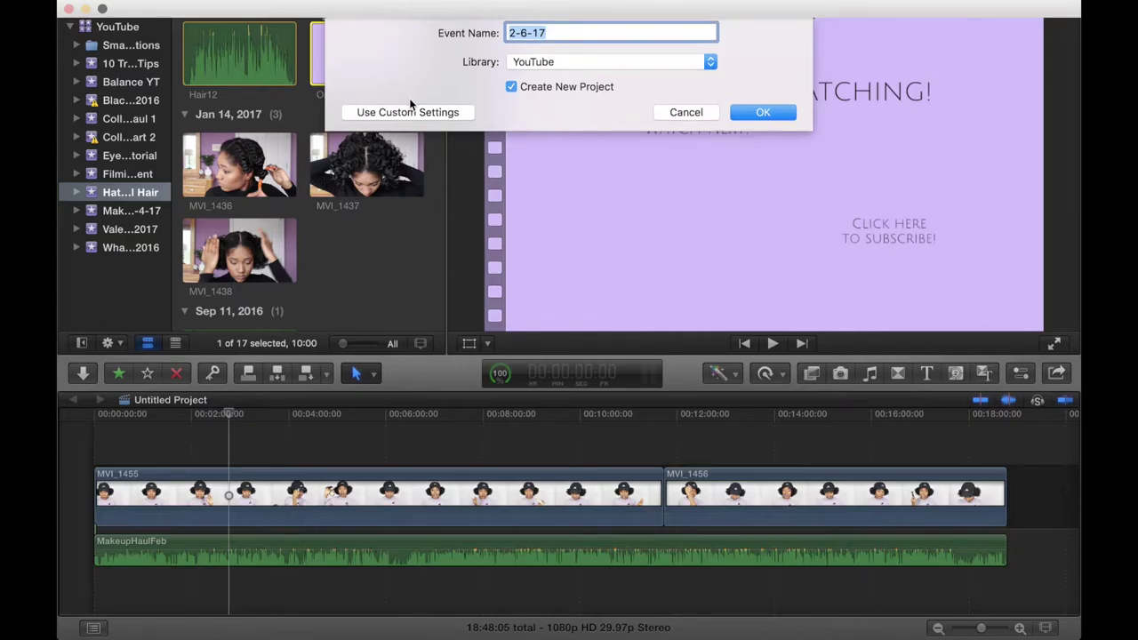
type("Editing")
Step: Create the Editing event, import media from the Seagate Backup Plus Drive, and append MVI_1324 to the timeline
key("Return")
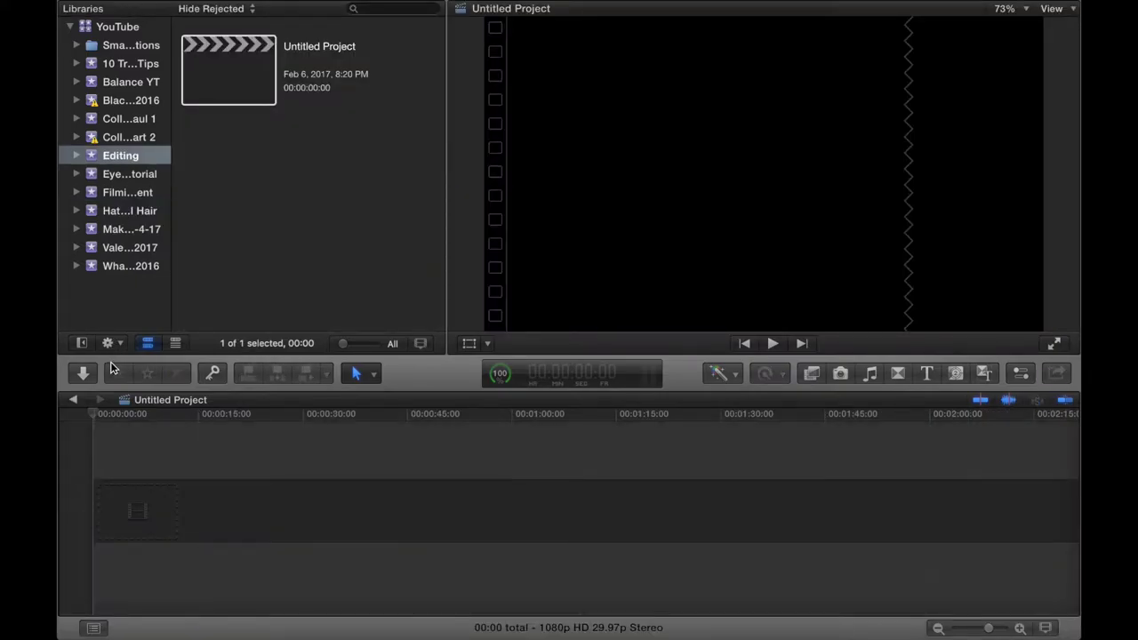
left_click(83, 374)
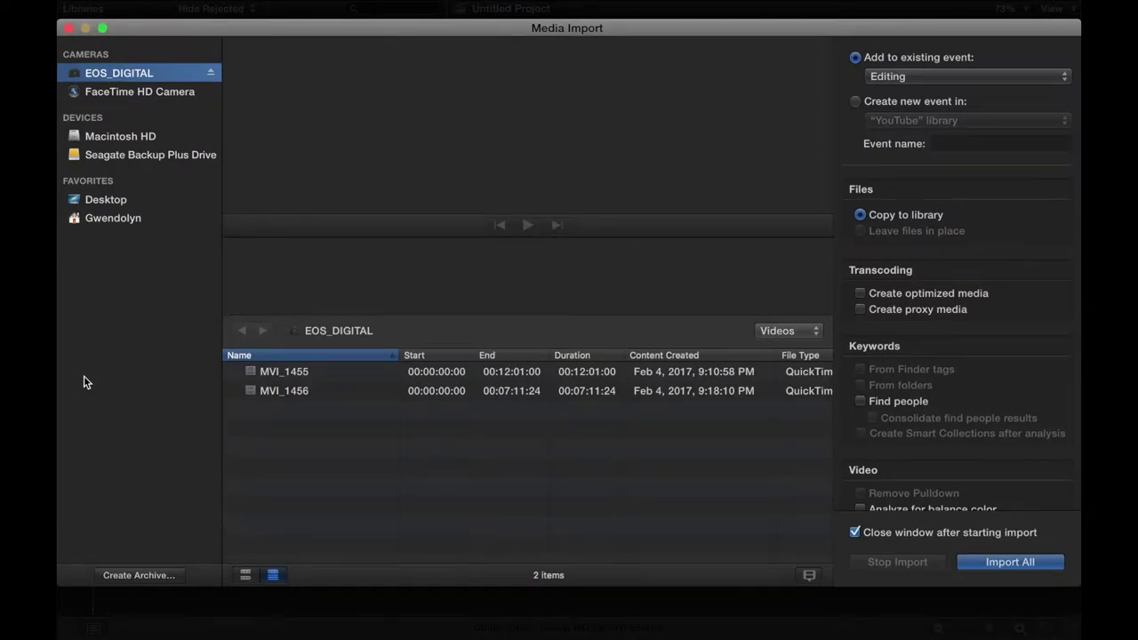
left_click(169, 159)
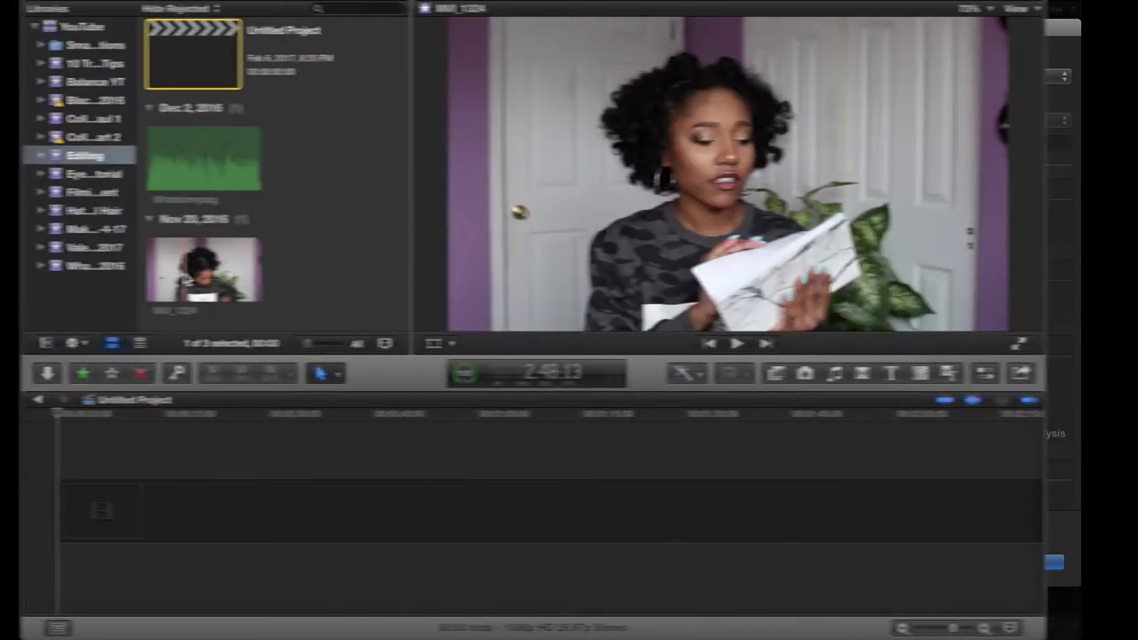
key("e")
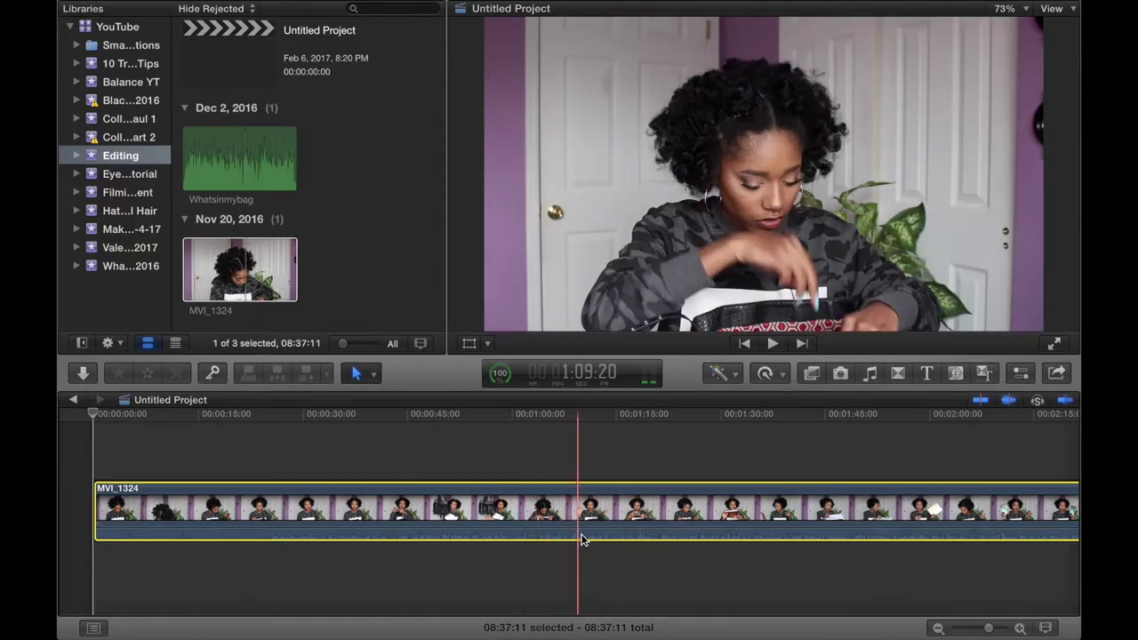
Step: Play the timeline briefly from about one minute in, then stop
left_click(517, 414)
key("space")
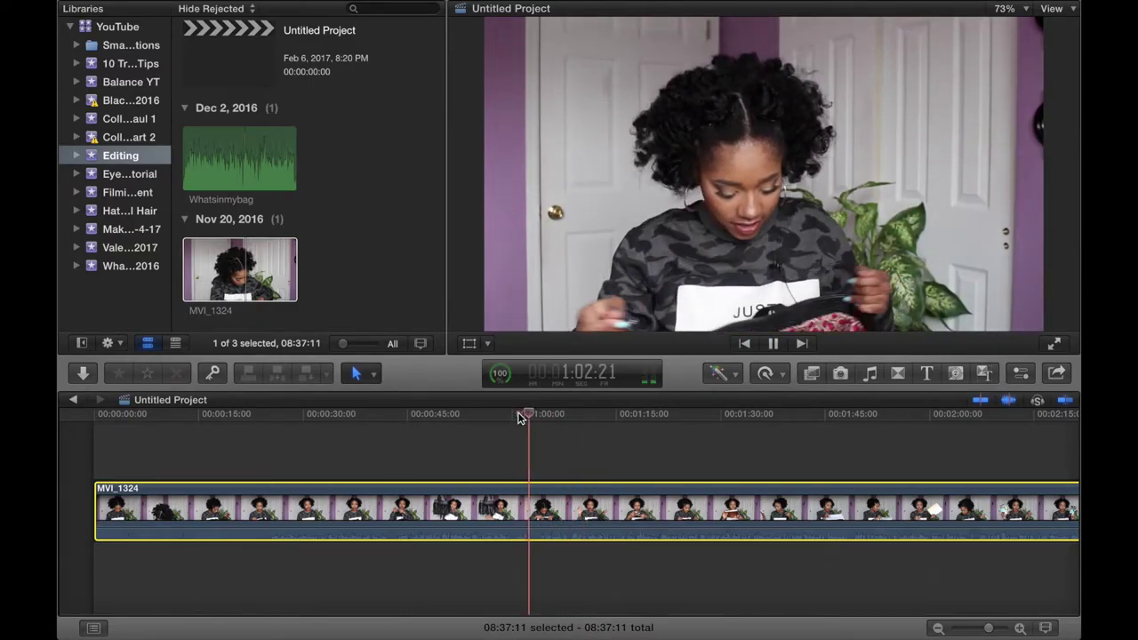
key("space")
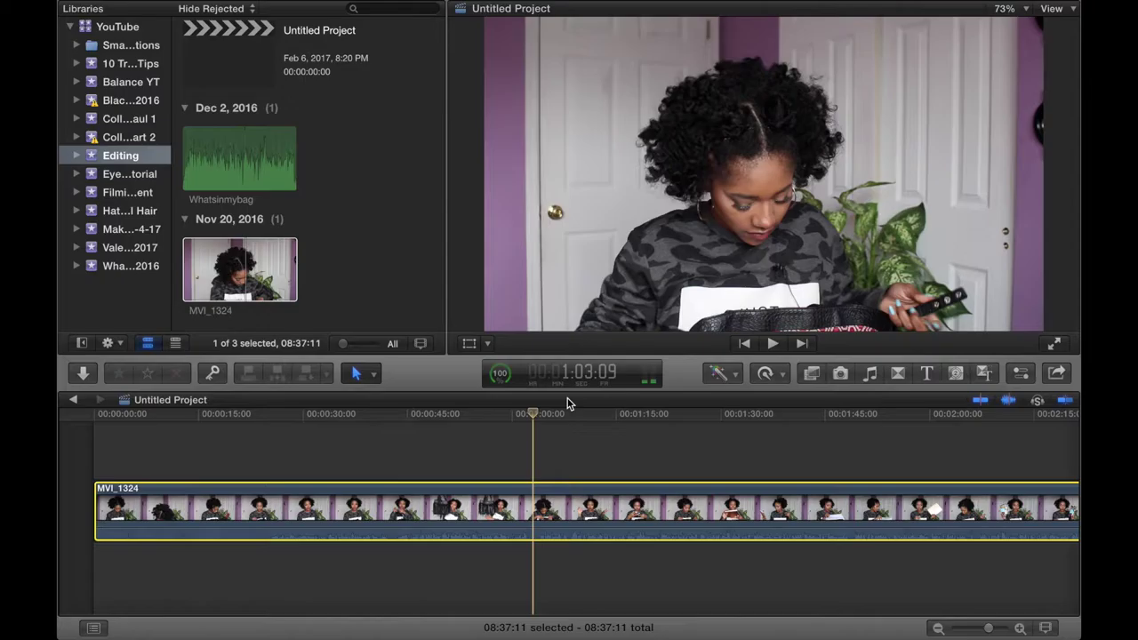
Step: Connect the Whatsinmybag audio beneath MVI_1324 and zoom the timeline in to line it up
left_click(360, 191)
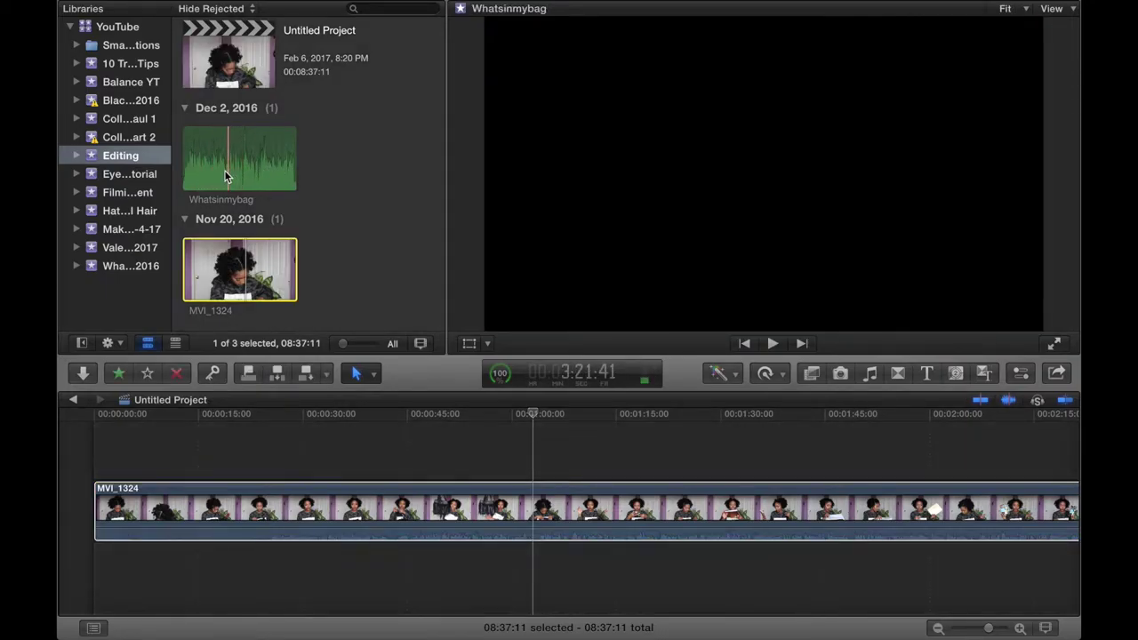
left_click_drag(221, 170, 95, 575)
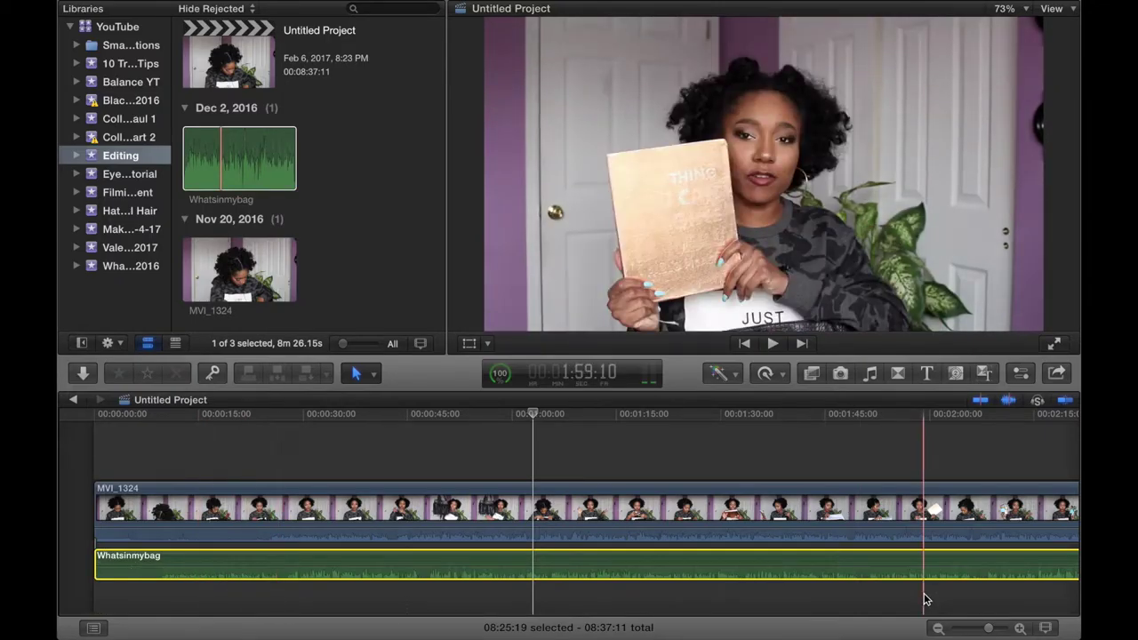
left_click(1020, 629)
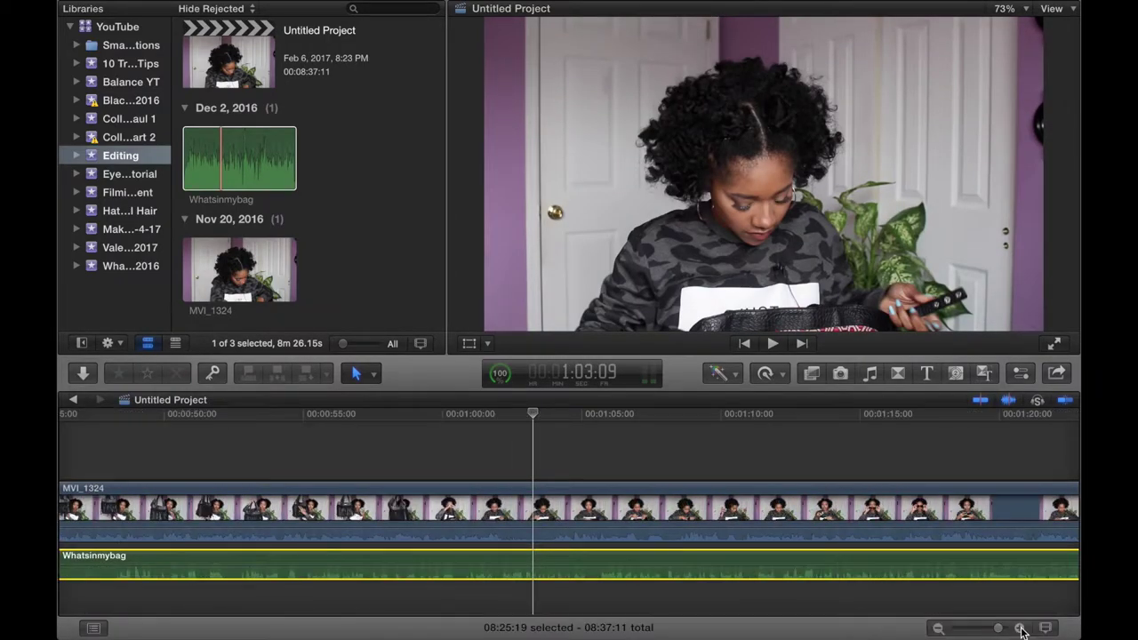
scroll(775, 586, "left", 10)
mouse_move(381, 633)
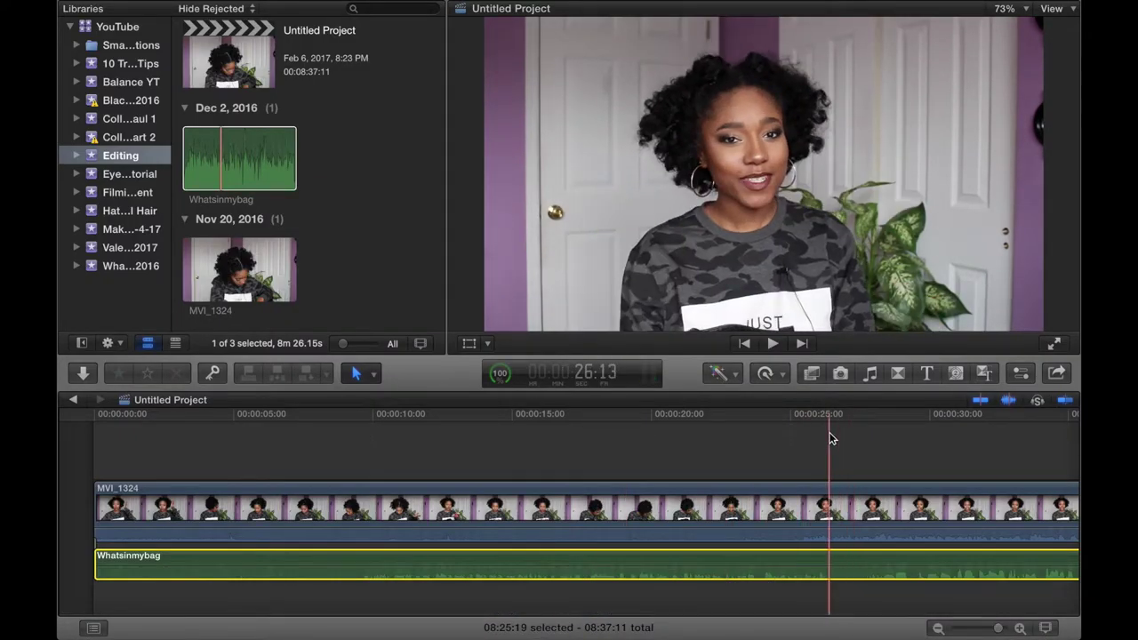
left_click(1020, 629)
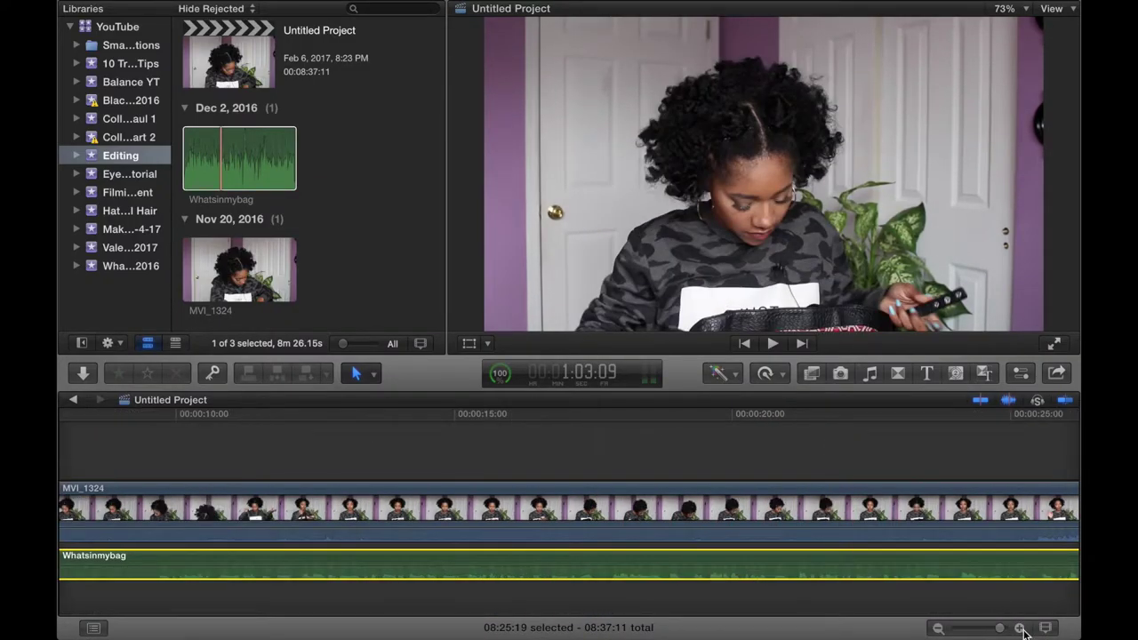
scroll(803, 612, "left", 5)
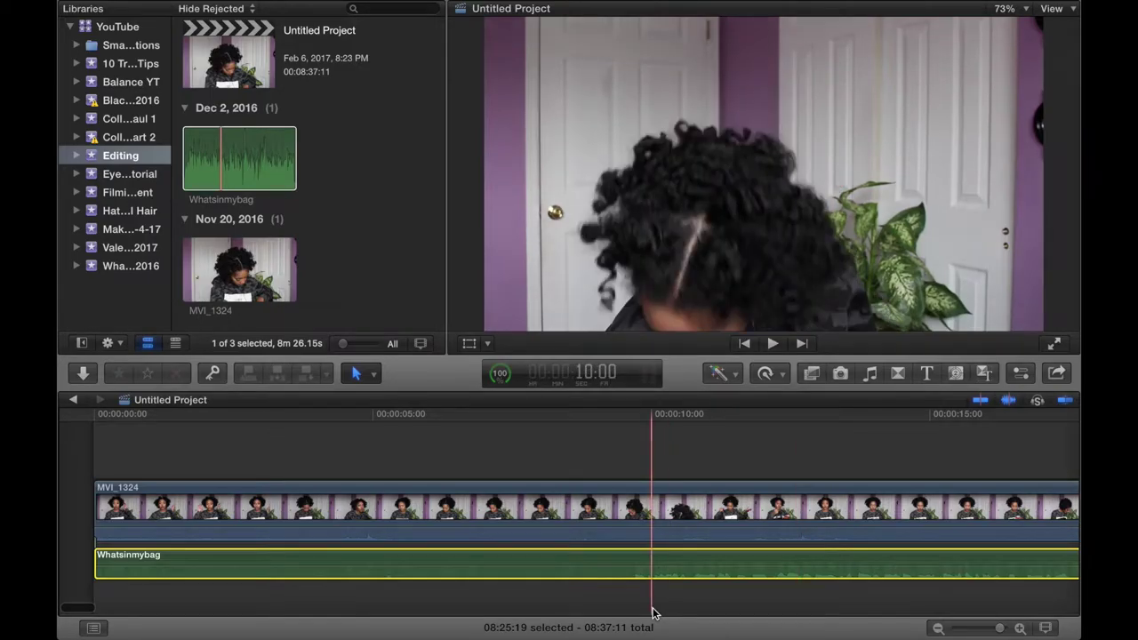
scroll(632, 591, "right", 4)
scroll(632, 590, "right", 7)
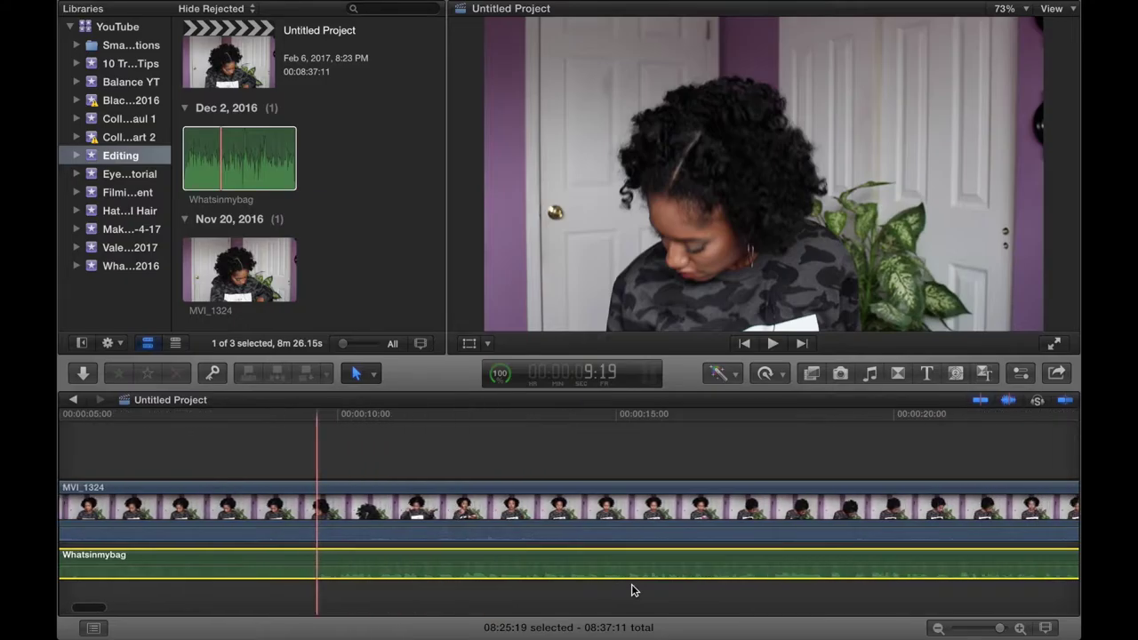
Step: Drag the Whatsinmybag audio clip along the timeline, scrolling to follow it
left_click(559, 564)
left_click_drag(561, 564, 940, 564)
scroll(940, 563, "right", 4)
scroll(940, 563, "right", 4)
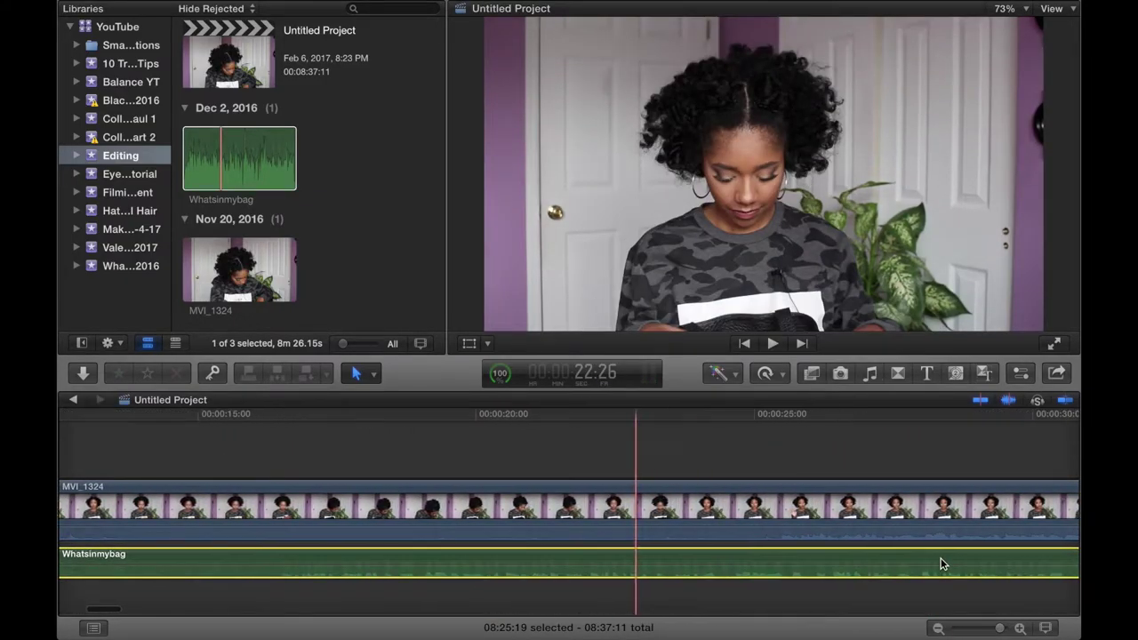
left_click_drag(779, 560, 1078, 564)
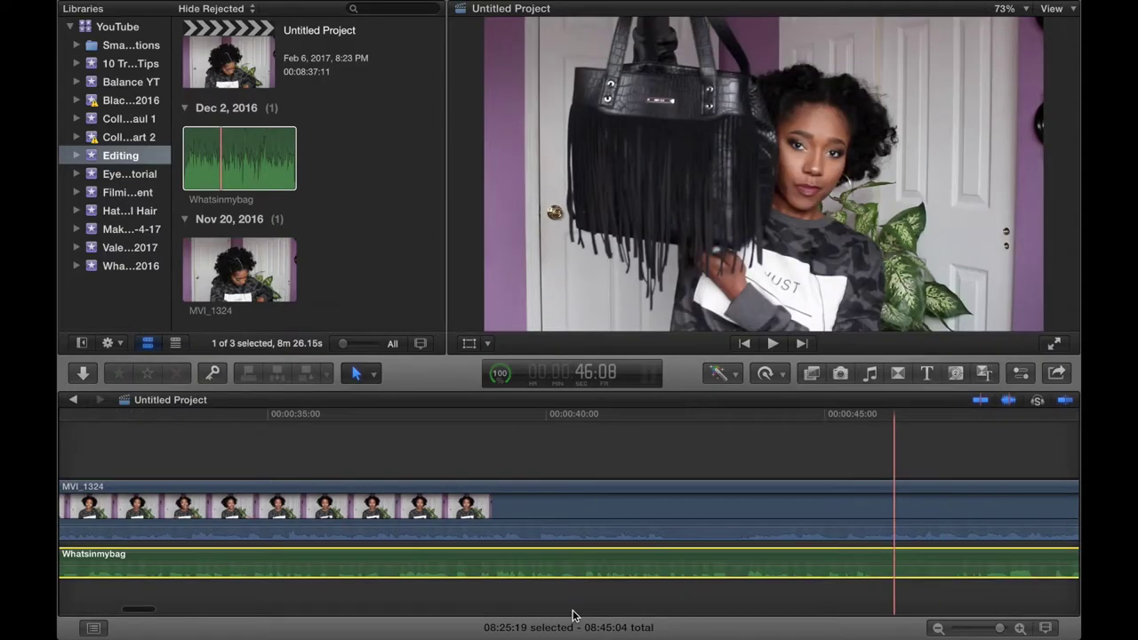
scroll(518, 606, "left", 2)
scroll(519, 608, "left", 3)
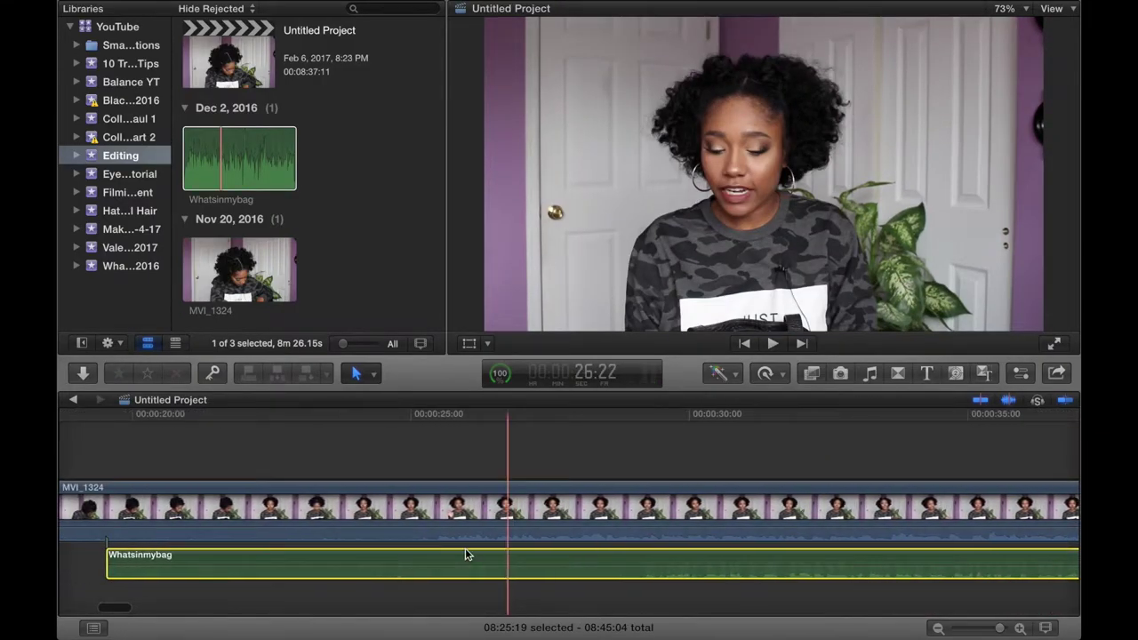
Step: Slide the audio earlier to sync with the video, check playback, then split it at 00:00:25:13
left_click(433, 416)
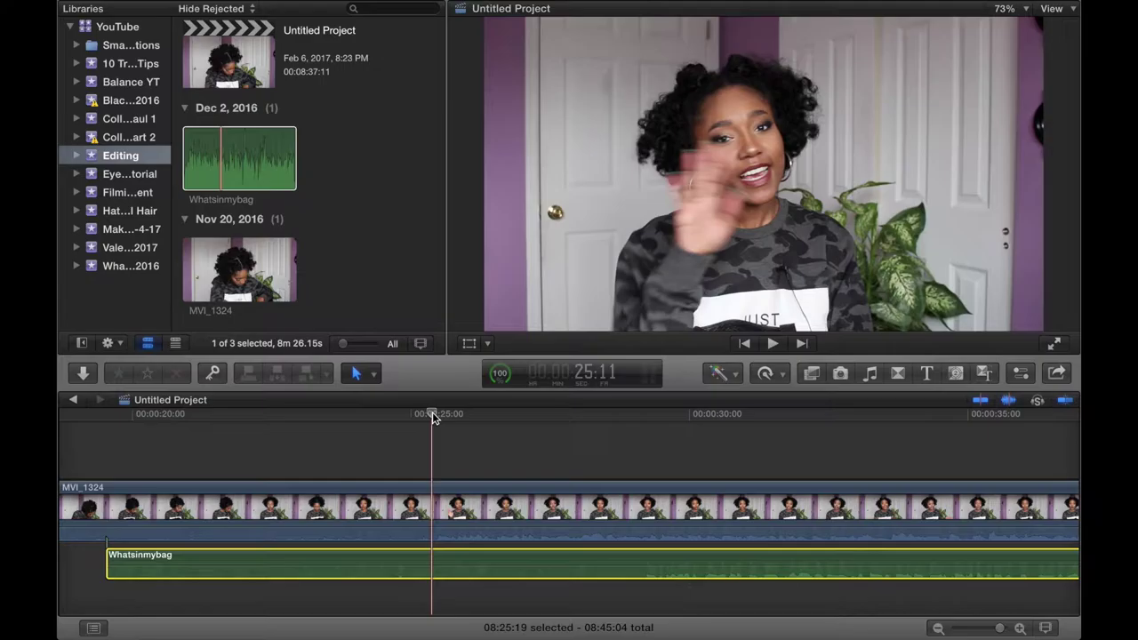
key("space")
key("space")
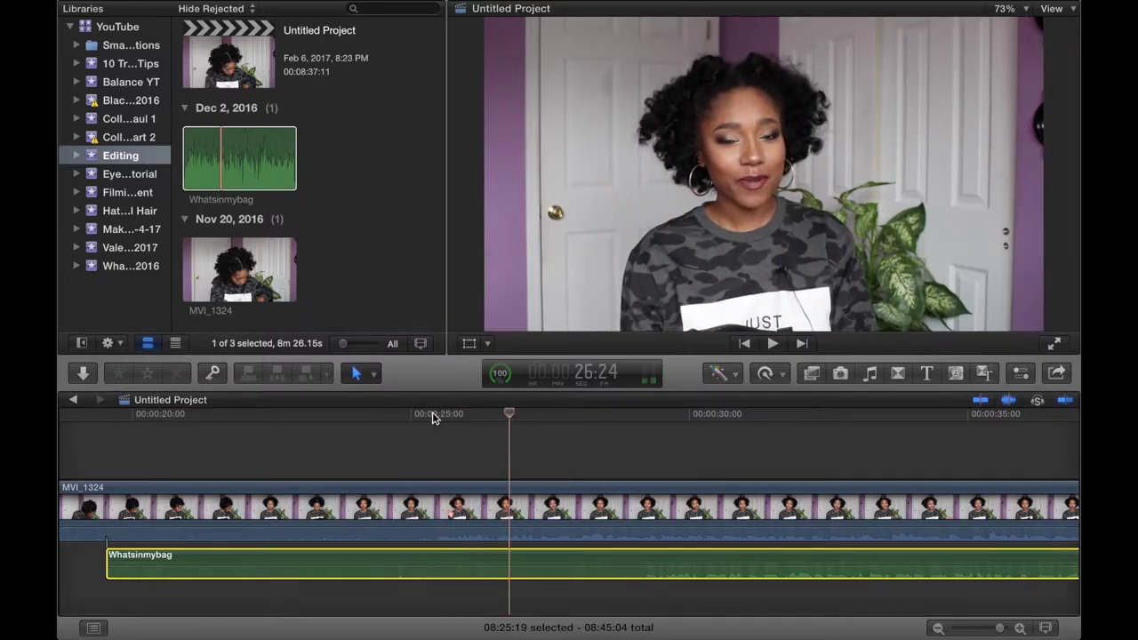
left_click_drag(671, 557, 456, 551)
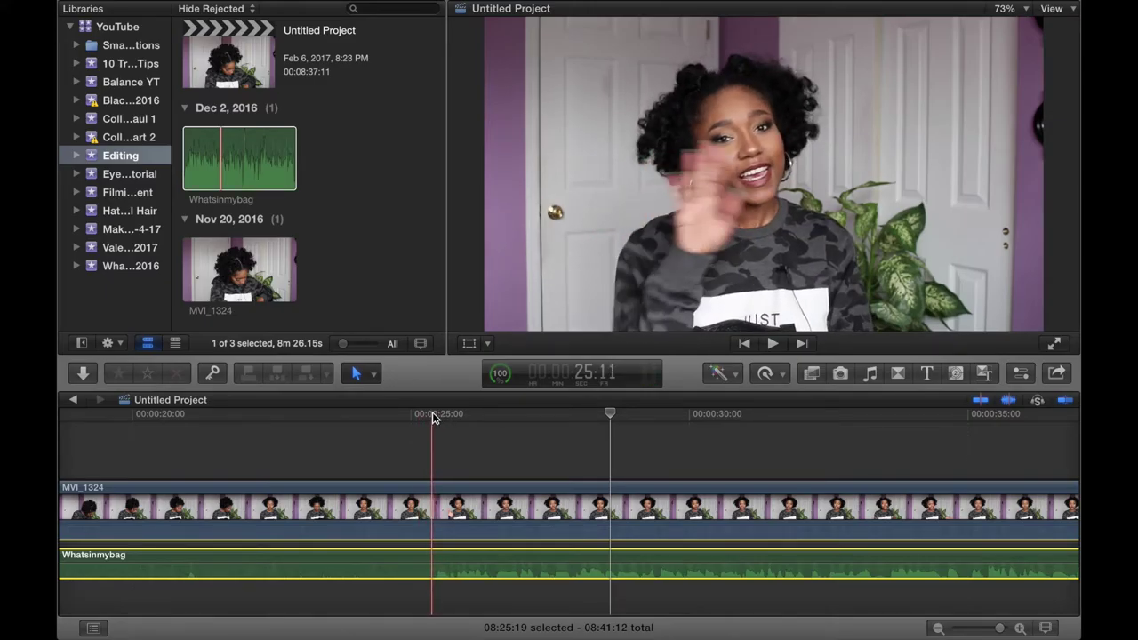
key("space")
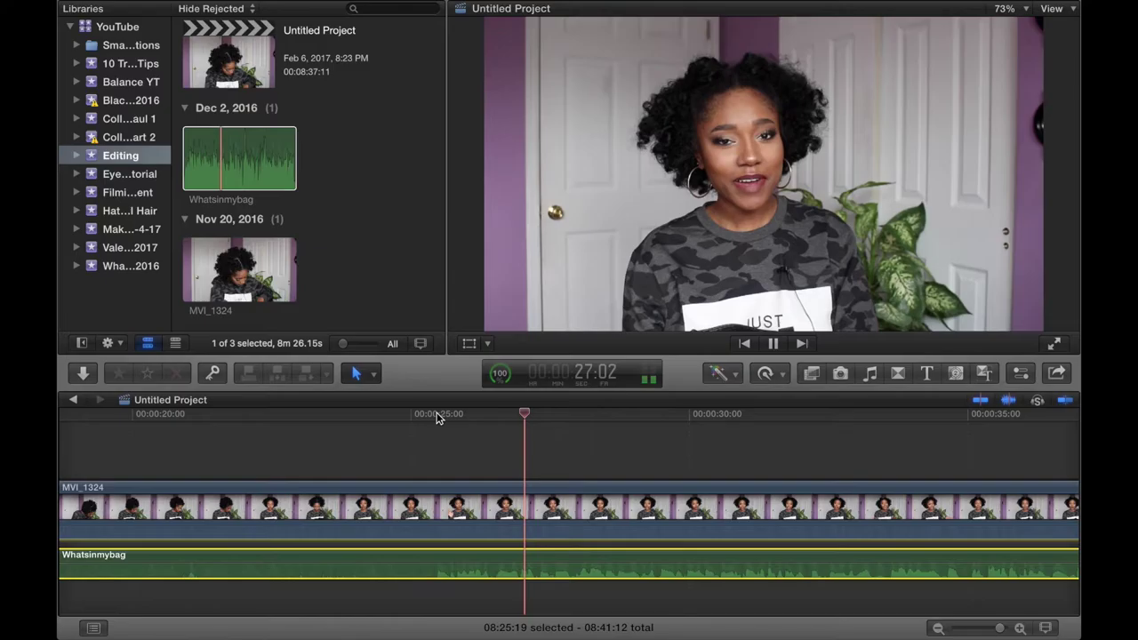
key("space")
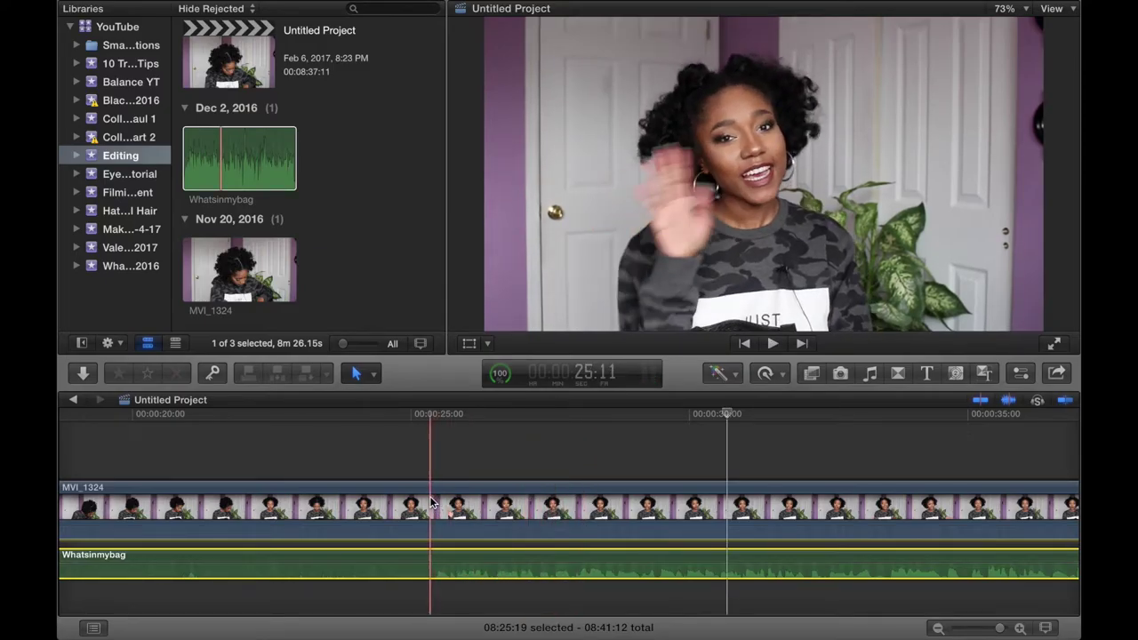
left_click(436, 427)
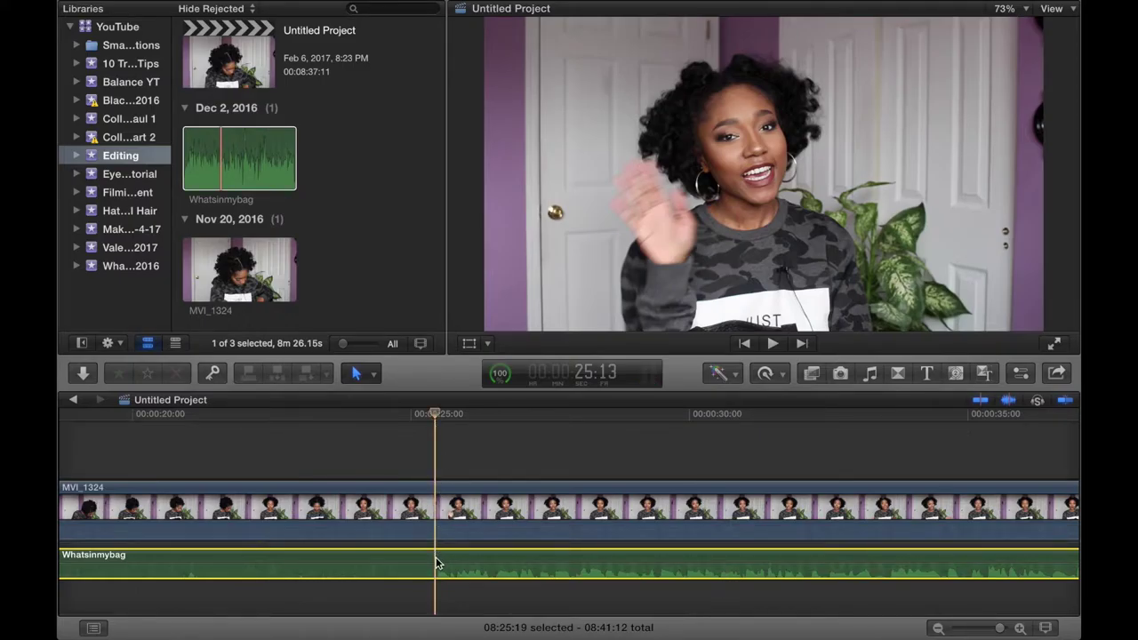
key("super+b")
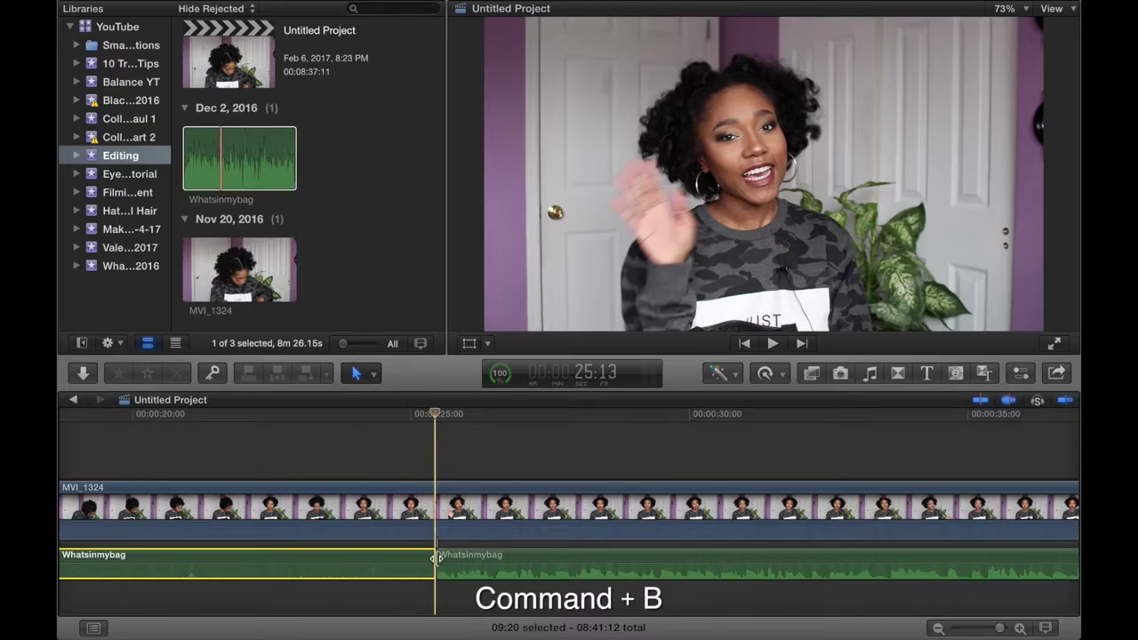
Step: Blade MVI_1324 at 25 seconds and delete the opening piece before the cut
left_click(436, 511)
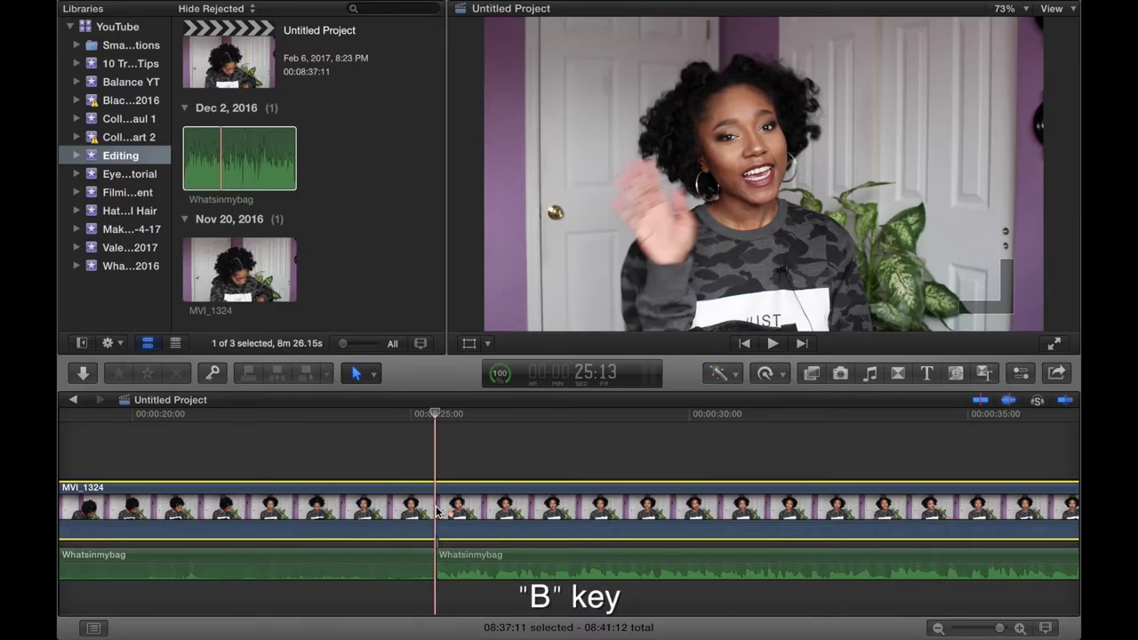
key("b")
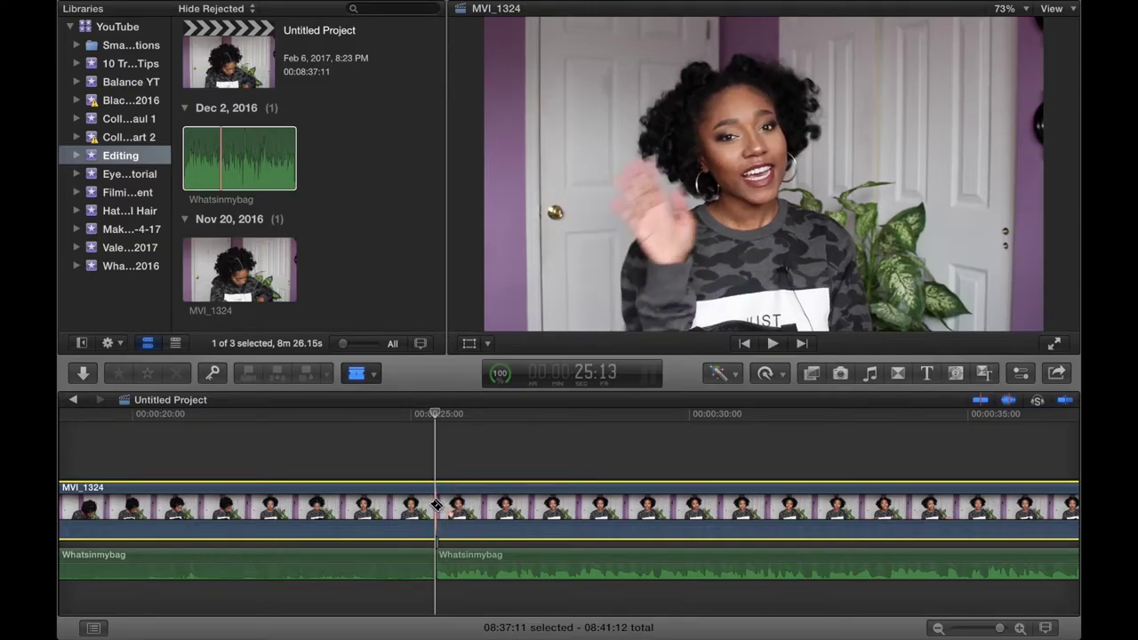
left_click(436, 505)
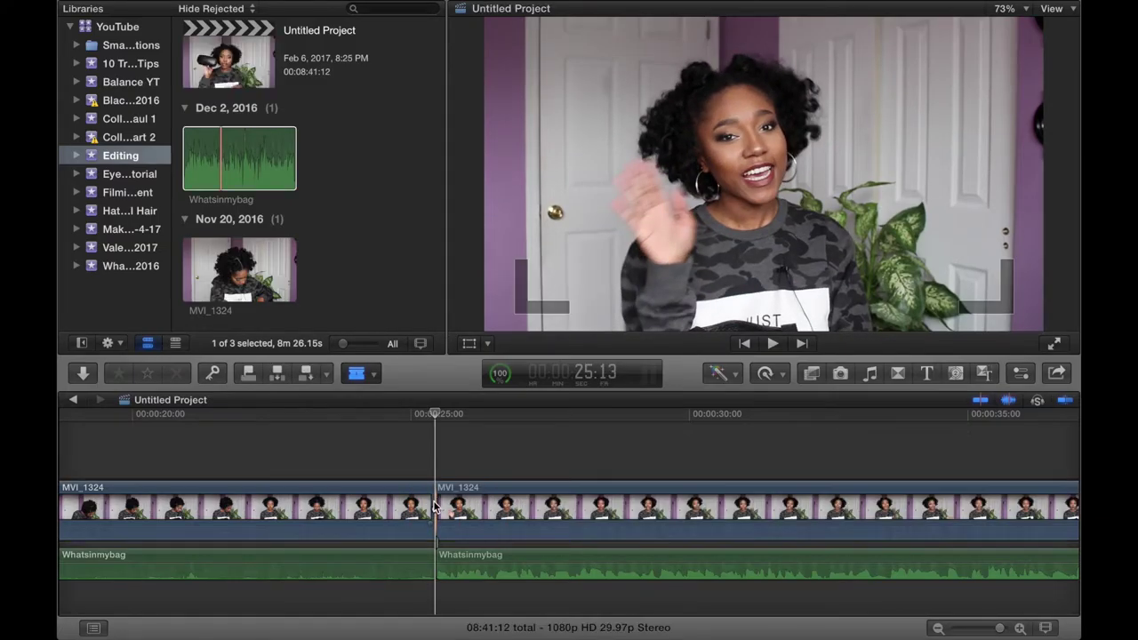
key("a")
left_click_drag(393, 460, 397, 571)
key("Delete")
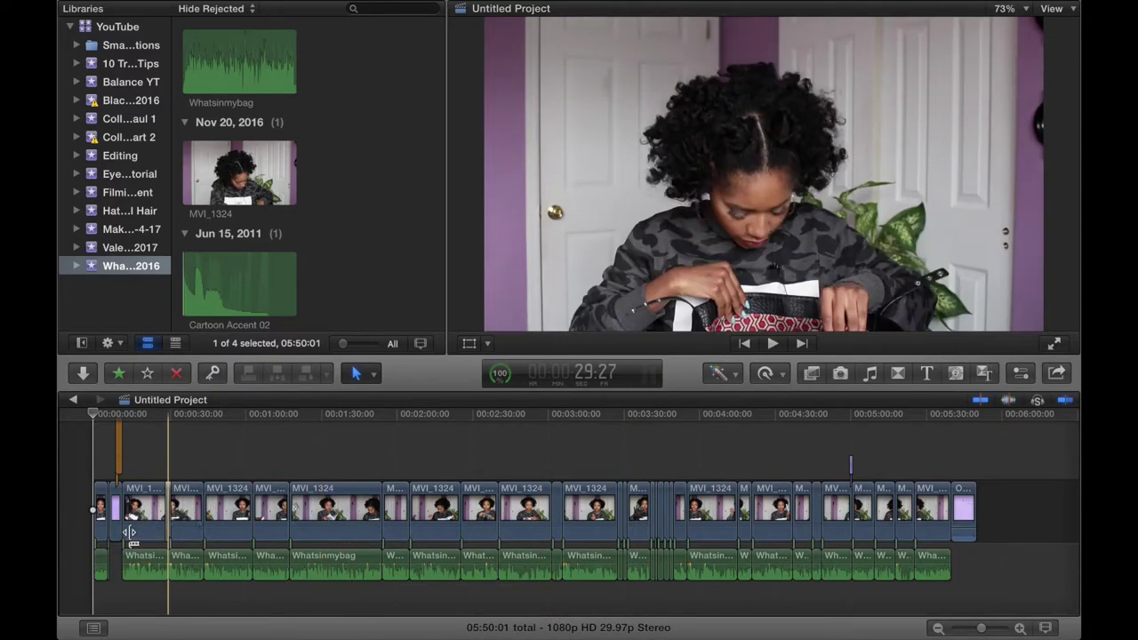
Step: Zoom into the timeline and scroll through the finished 05:50:01 edit from intro to Outro
left_click(1022, 628)
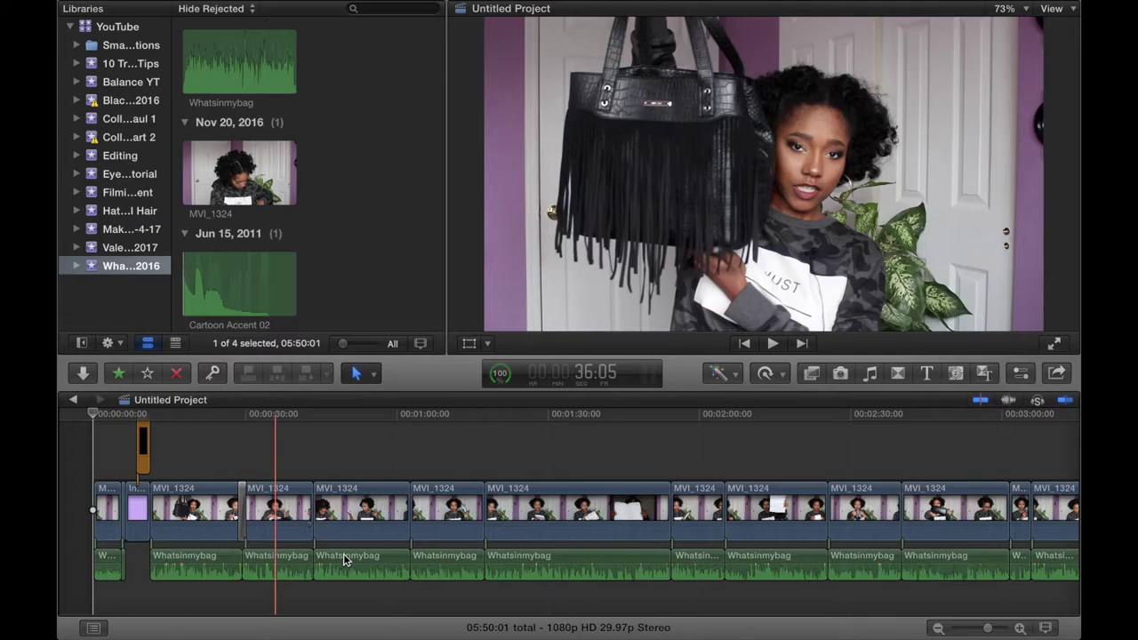
scroll(854, 520, "right", 5)
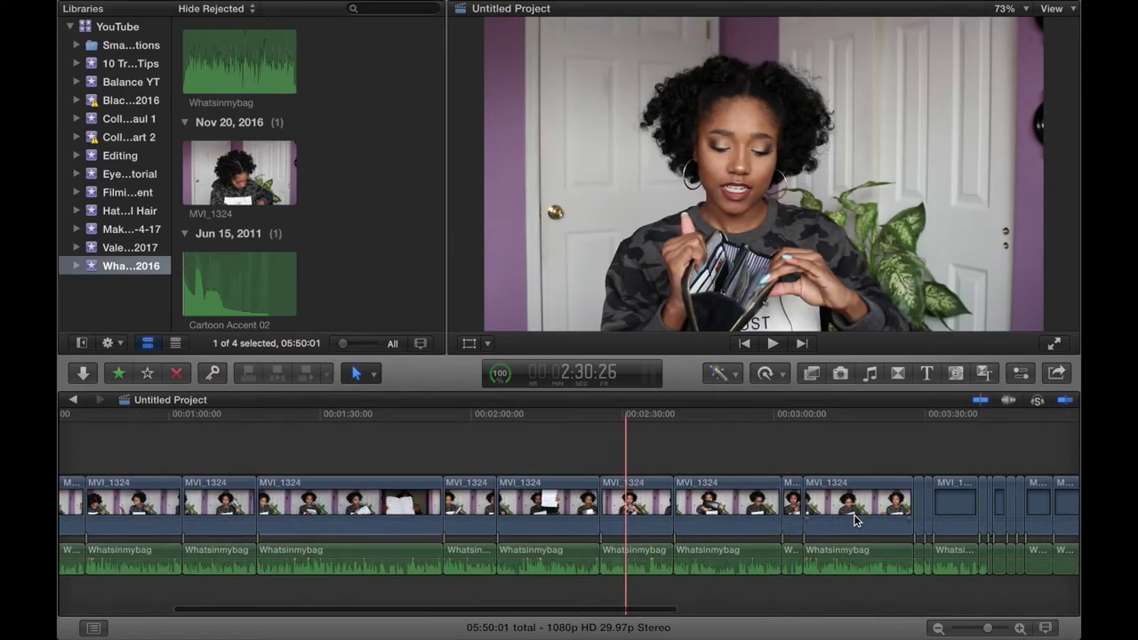
scroll(853, 520, "right", 13)
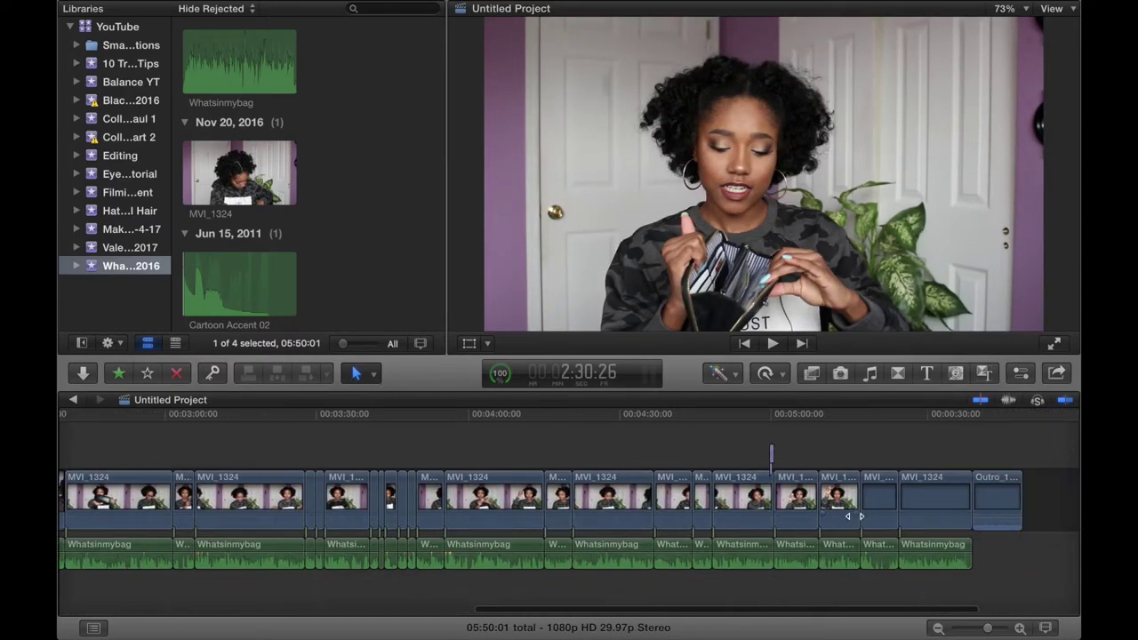
scroll(854, 518, "left", 14)
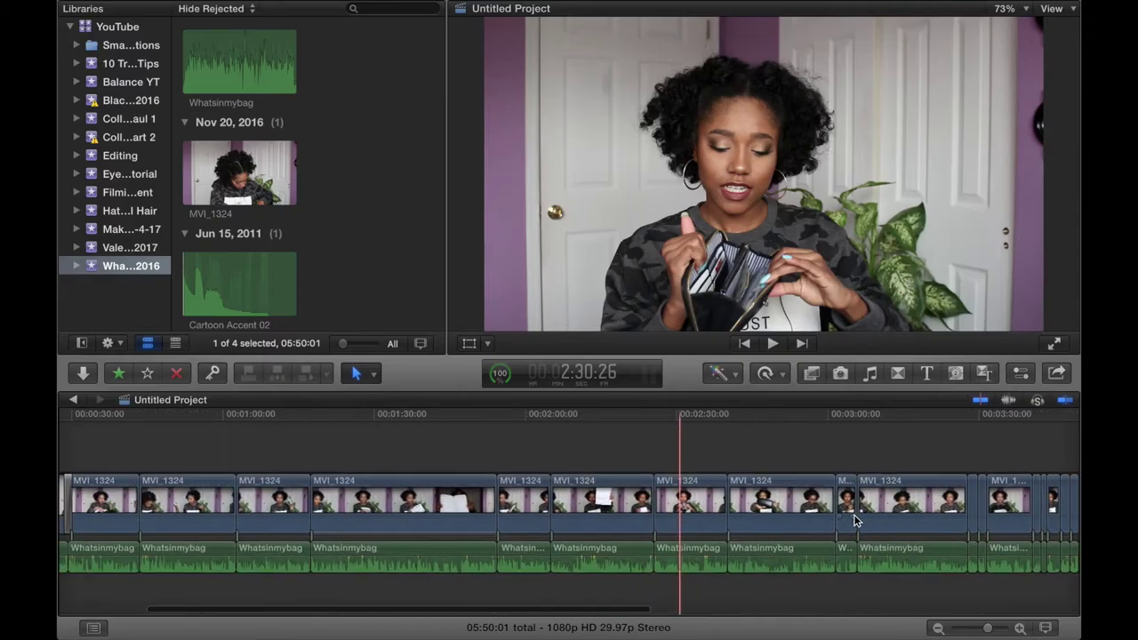
scroll(853, 520, "left", 4)
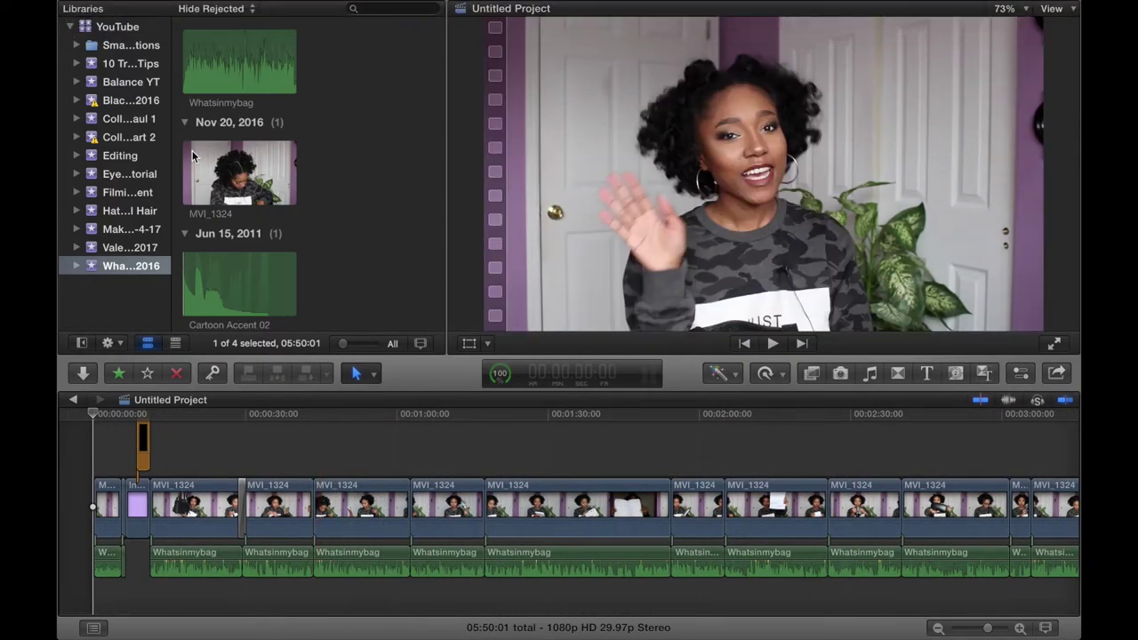
Step: Start a Master File share of the project and retitle it 'Editing'
left_click(130, 158)
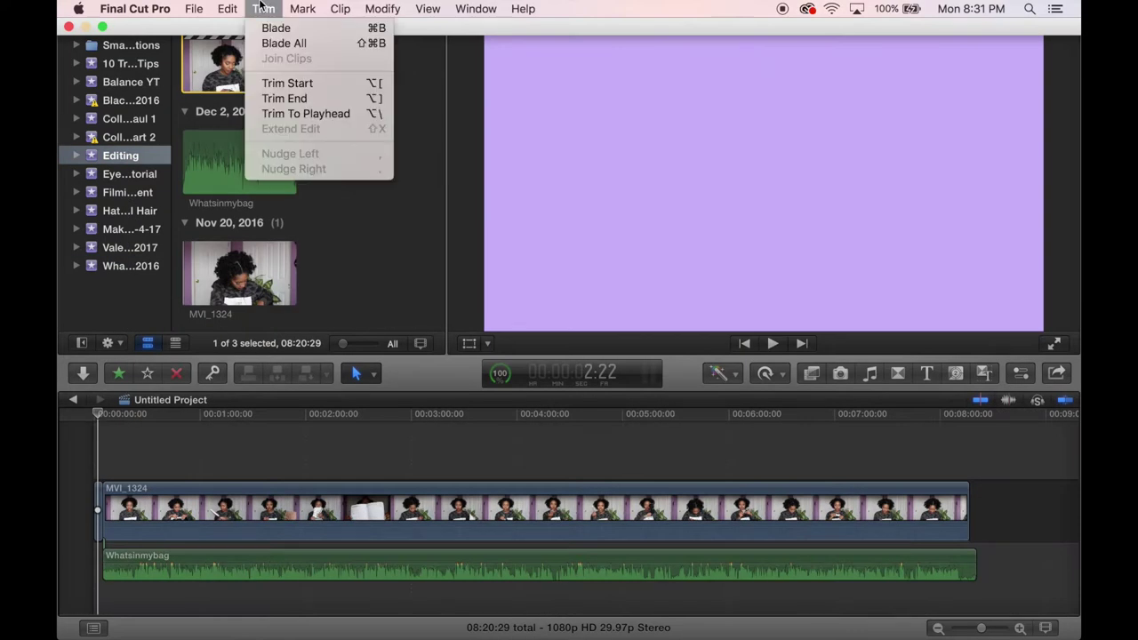
mouse_move(199, 9)
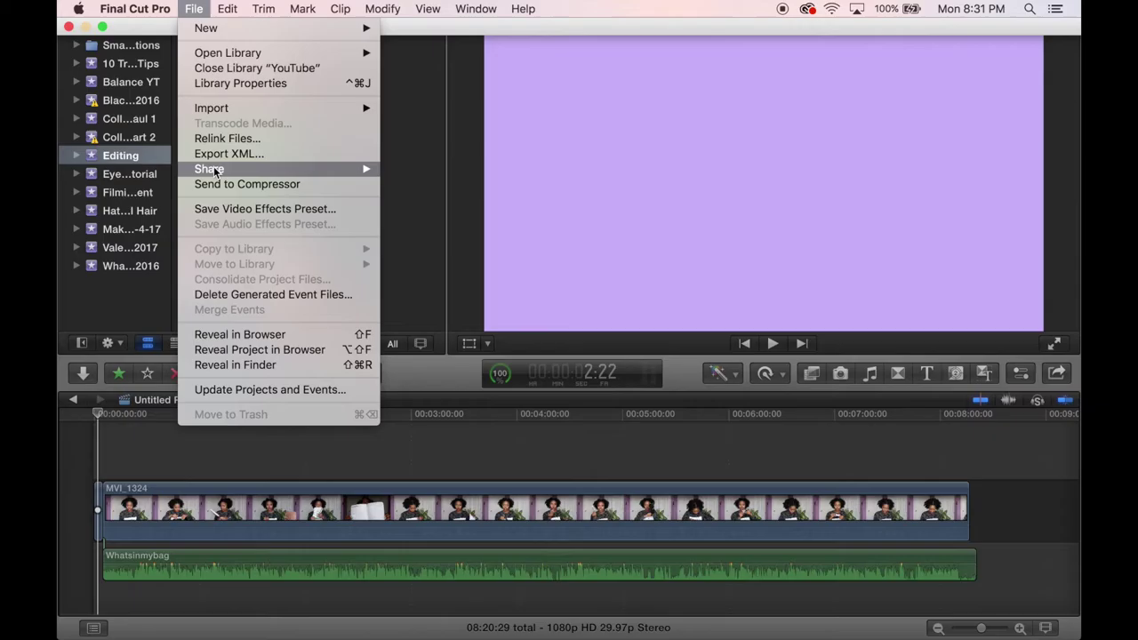
mouse_move(371, 174)
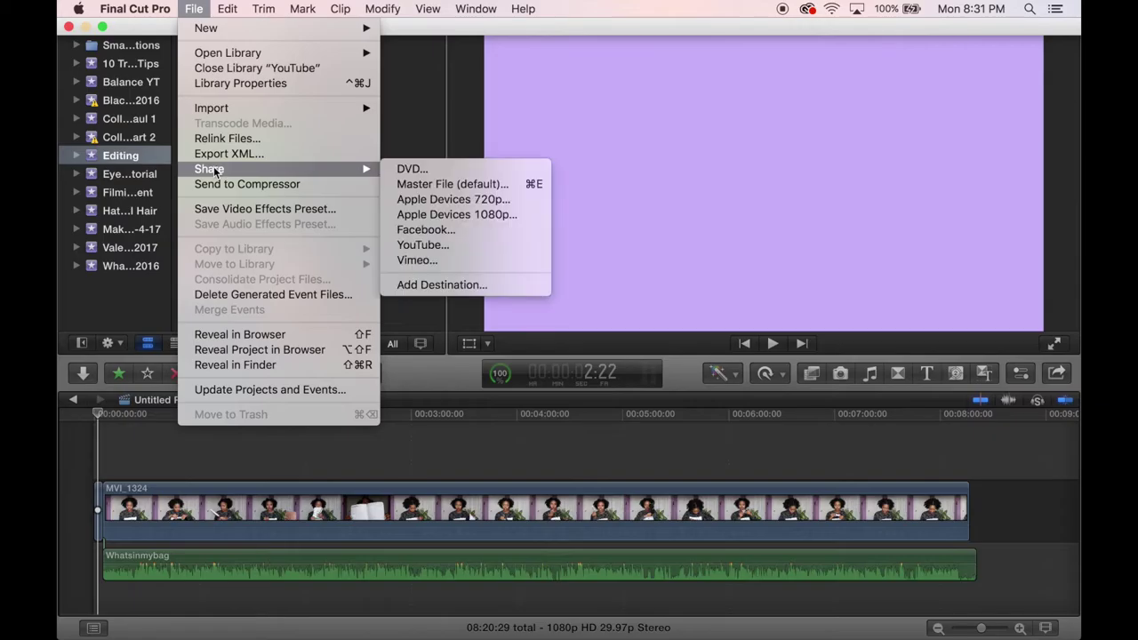
left_click(418, 184)
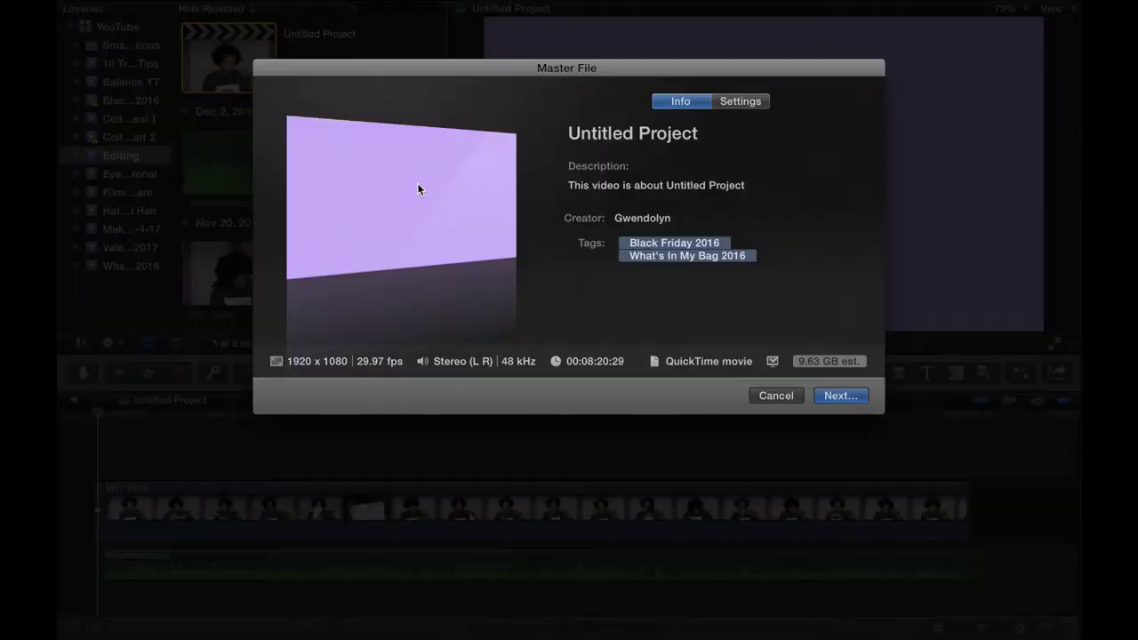
left_click(673, 134)
left_click_drag(721, 135, 532, 130)
type("E")
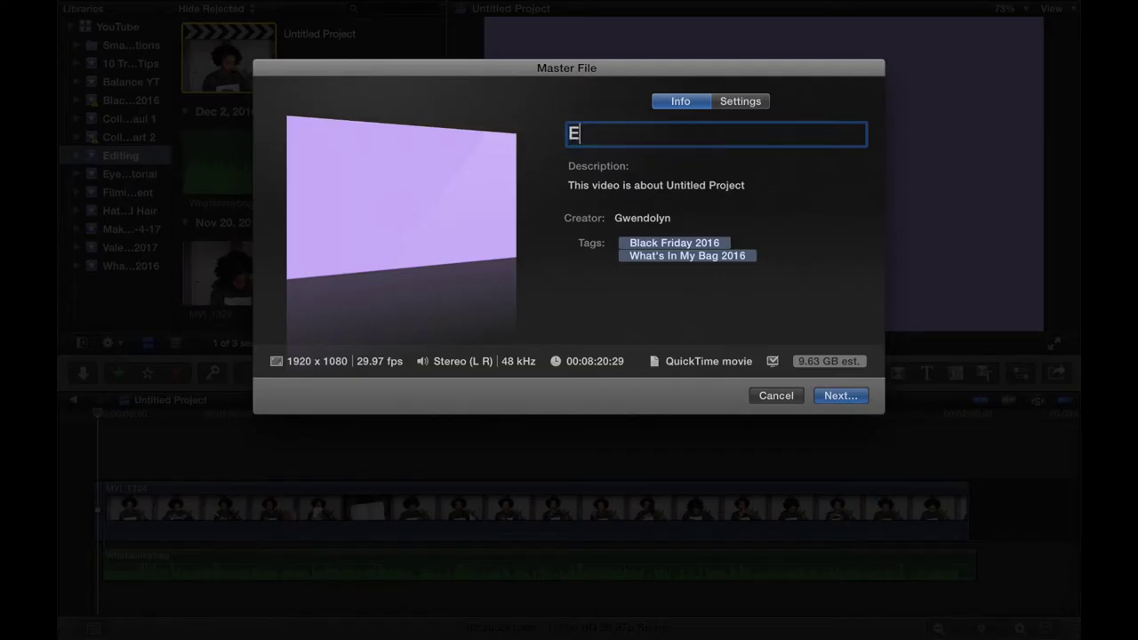
type("diting")
left_click(755, 220)
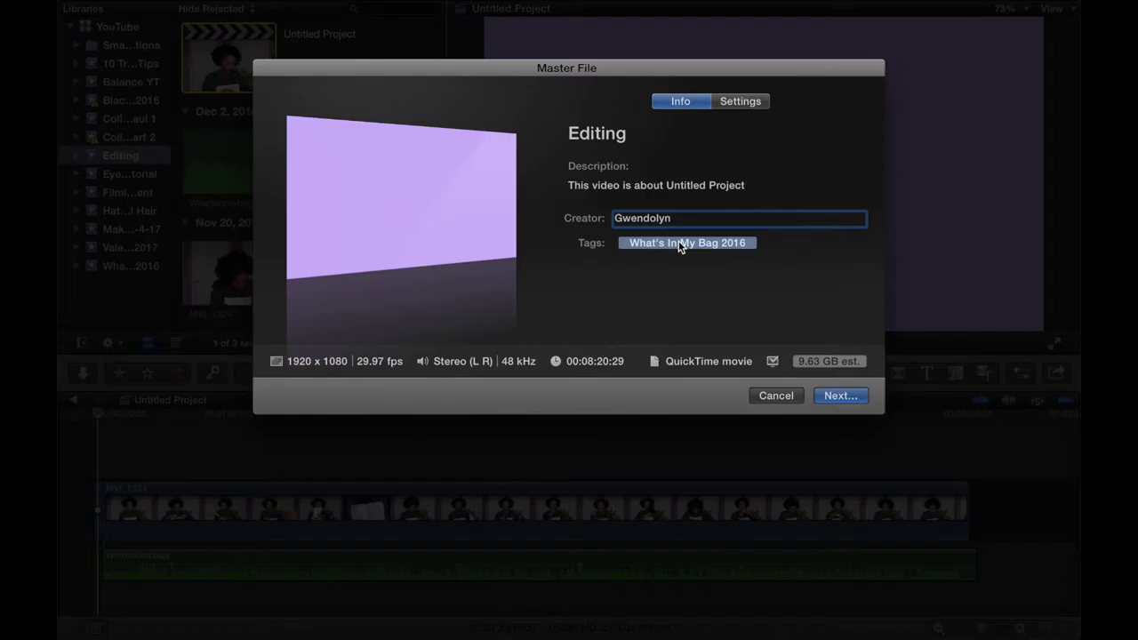
Step: Keep the Settings codec at Source - Apple ProRes 422 and continue to the save step
left_click(739, 102)
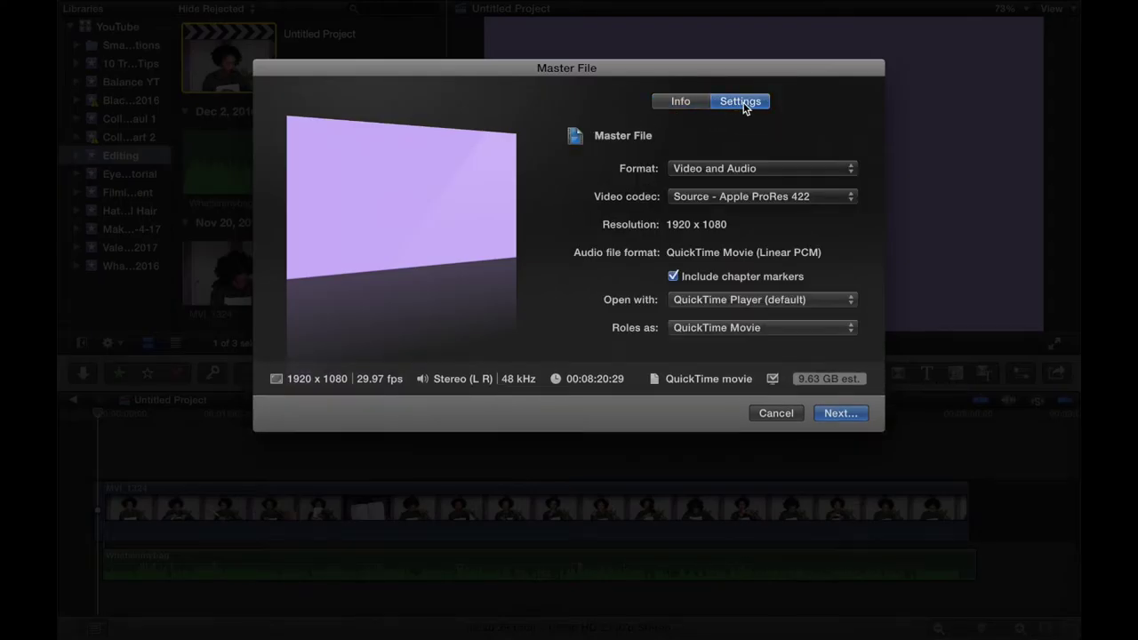
left_click(742, 196)
left_click(735, 196)
left_click(840, 413)
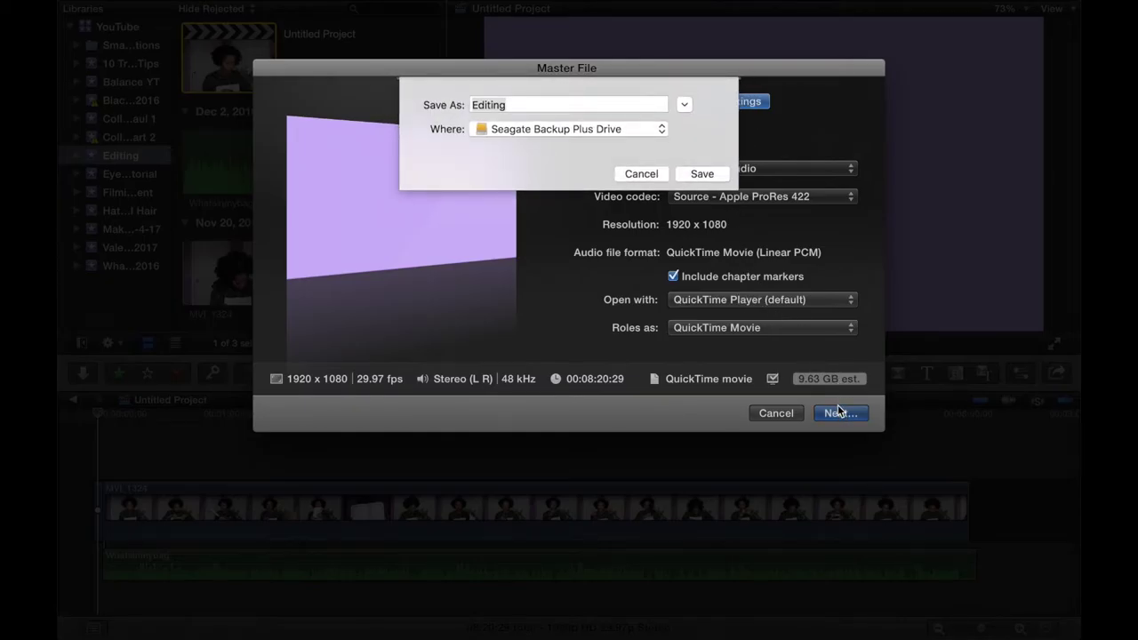
Step: Save the Editing master file to the Seagate Backup Plus Drive
left_click(701, 173)
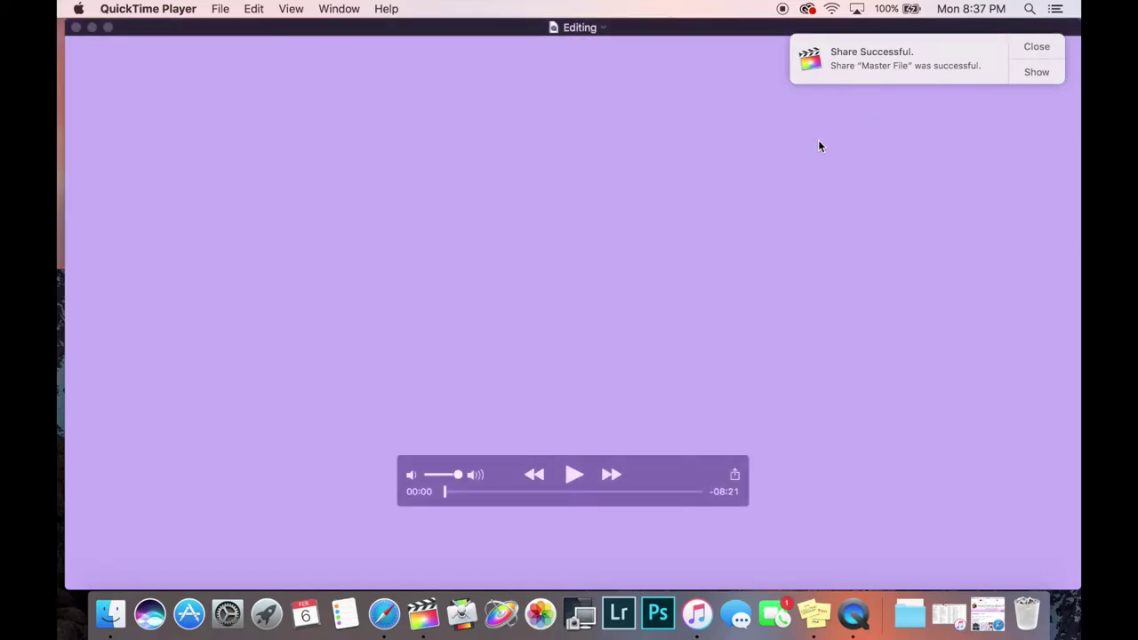
Step: Close the 08:21 Editing movie window in QuickTime Player with Cmd+W
key("super+w")
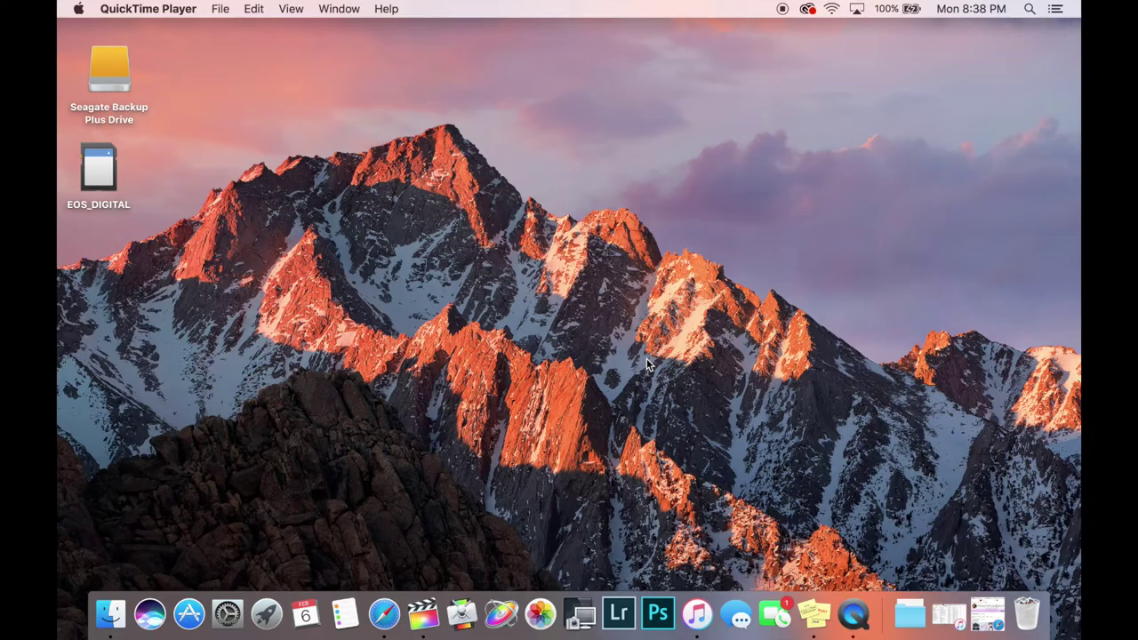
Step: Launch Compressor on a new Untitled batch and browse the Seagate Backup Plus Drive for a source file
left_click(461, 614)
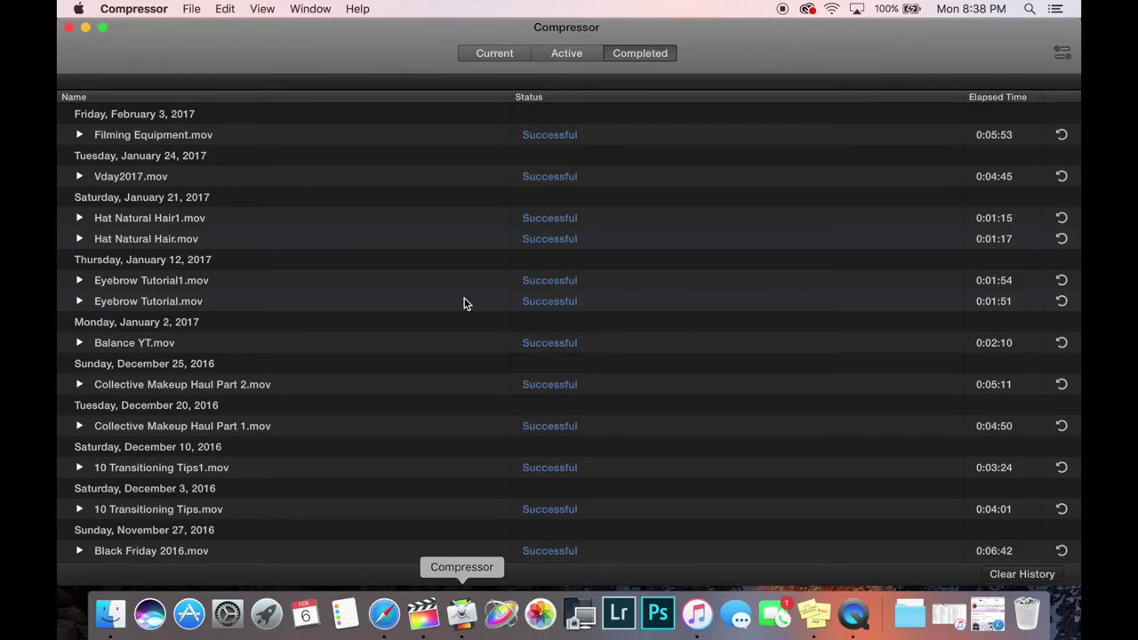
left_click(485, 54)
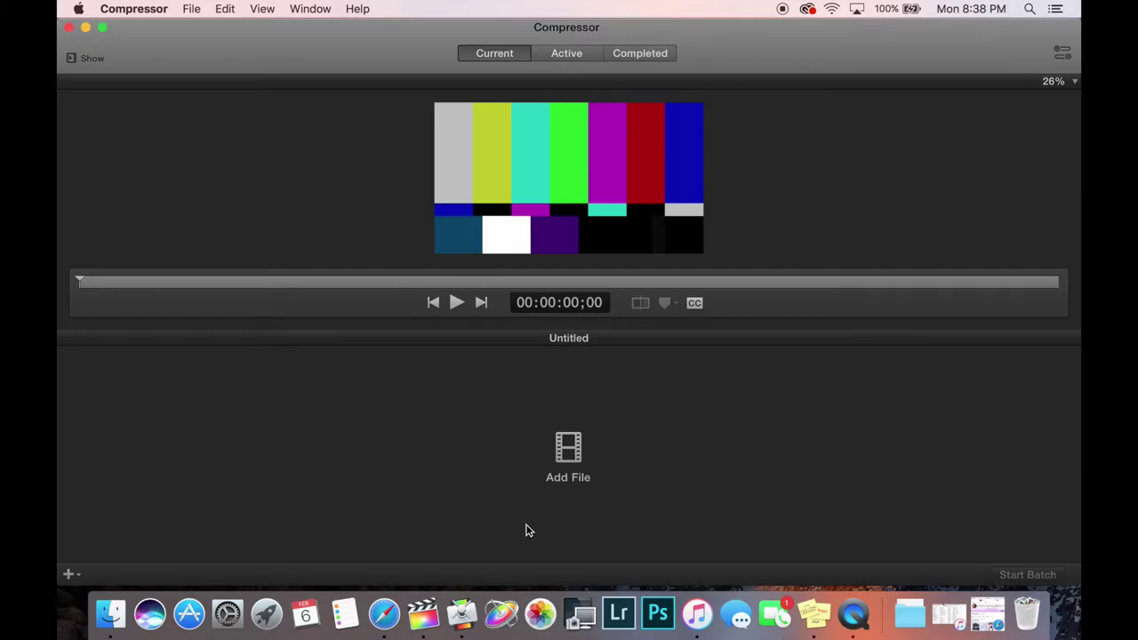
left_click(580, 471)
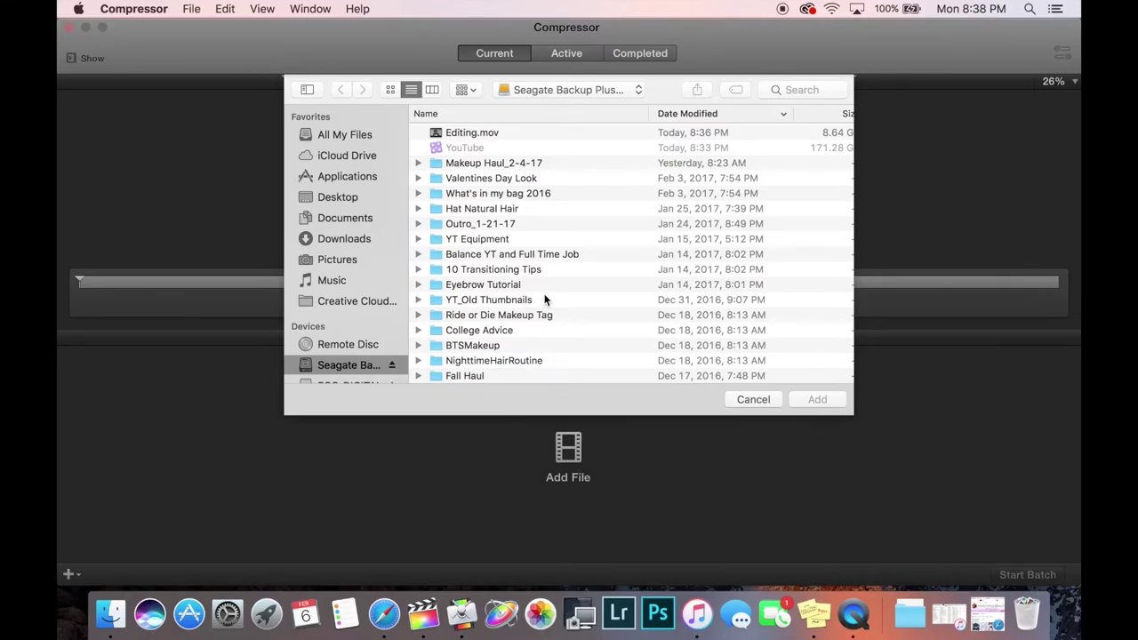
Step: Add Editing.mov from the Seagate drive to the batch
left_click(474, 132)
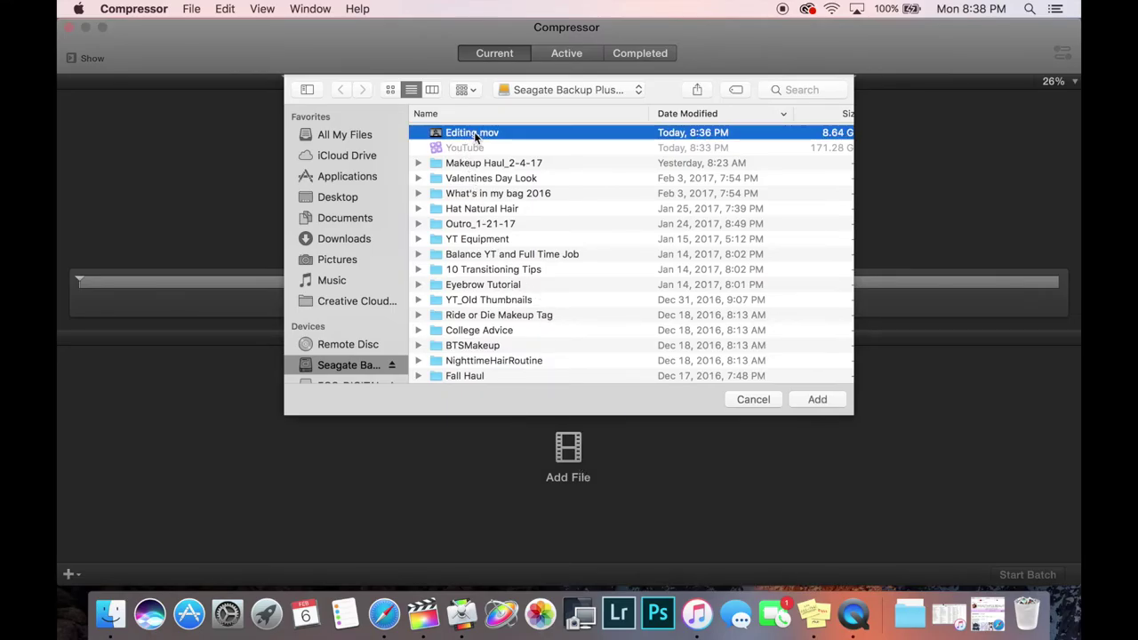
left_click(812, 399)
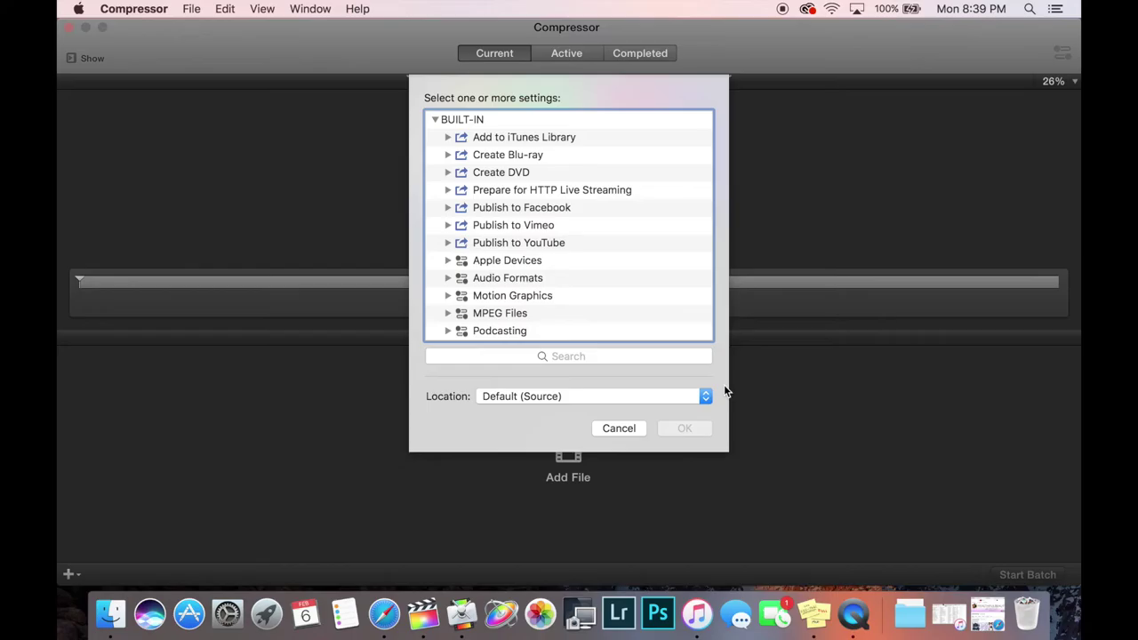
scroll(625, 285, "down", 4)
scroll(624, 285, "up", 3)
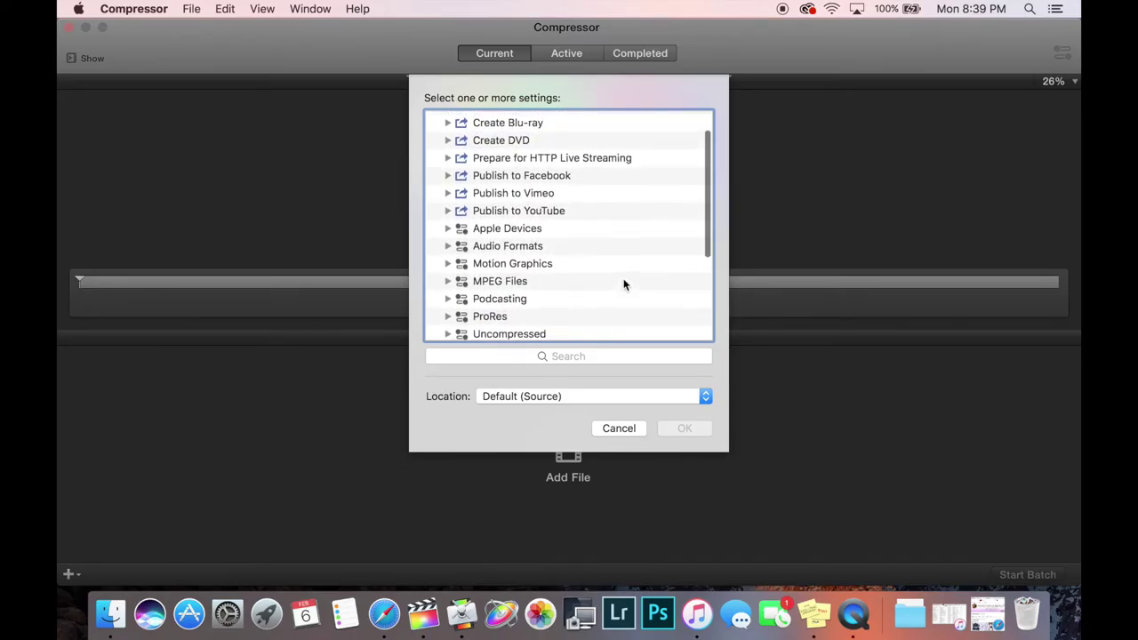
scroll(553, 238, "down", 5)
scroll(556, 240, "down", 2)
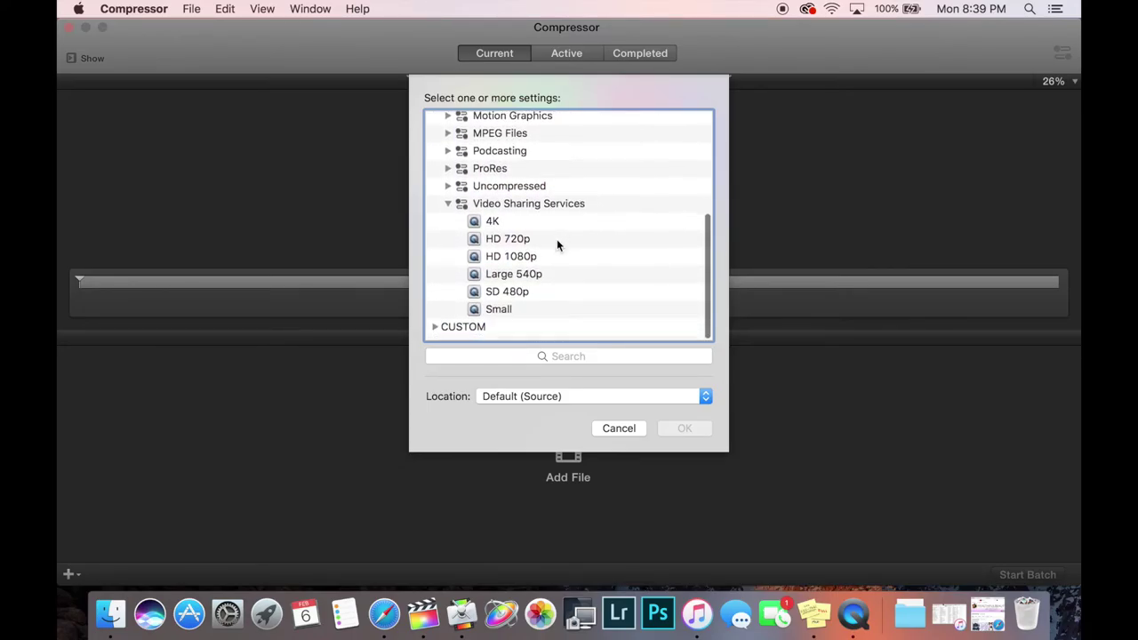
Step: Apply the HD 1080p Video Sharing Services preset to Editing.mov and start the batch
left_click(516, 261)
left_click(684, 429)
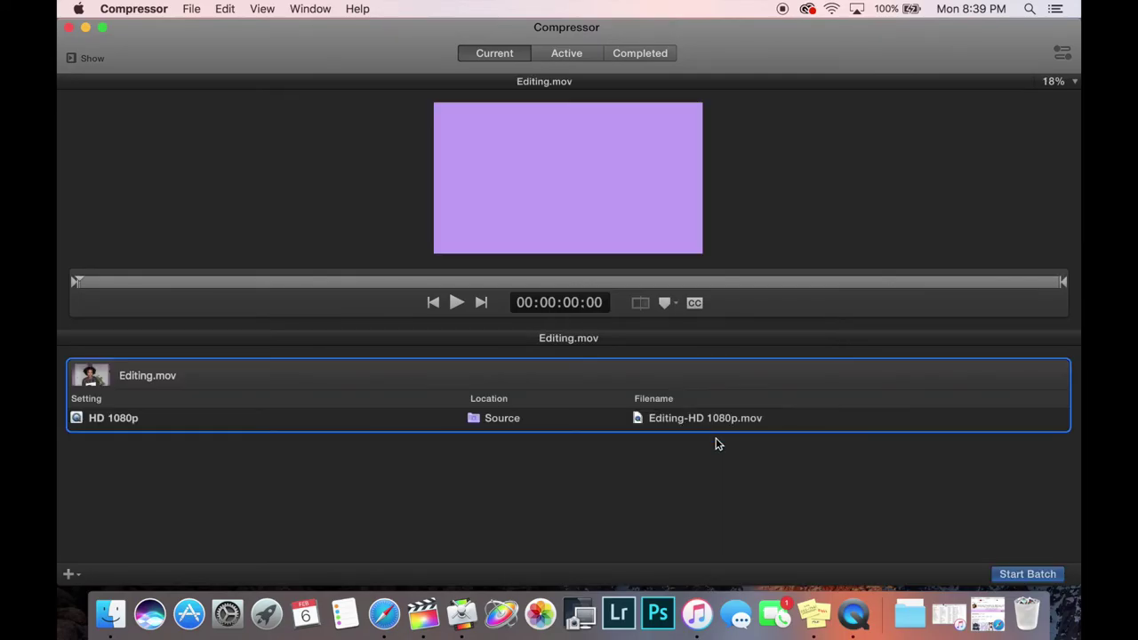
left_click(1023, 579)
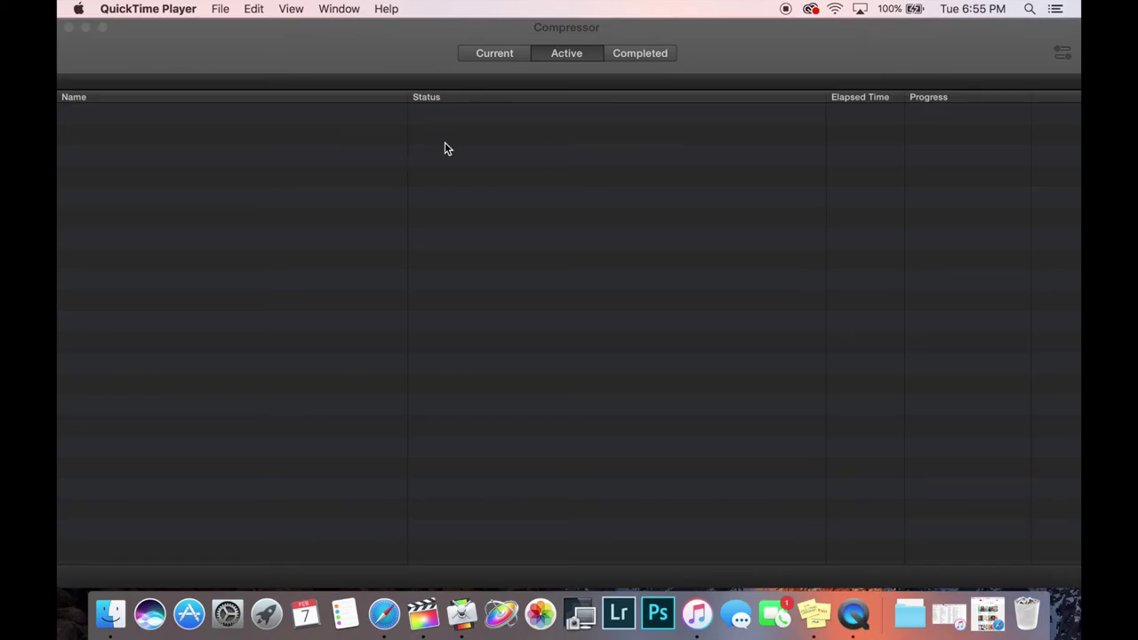
Step: Check the Completed list shows Editing.mov compressed successfully, then minimise Compressor
left_click(628, 60)
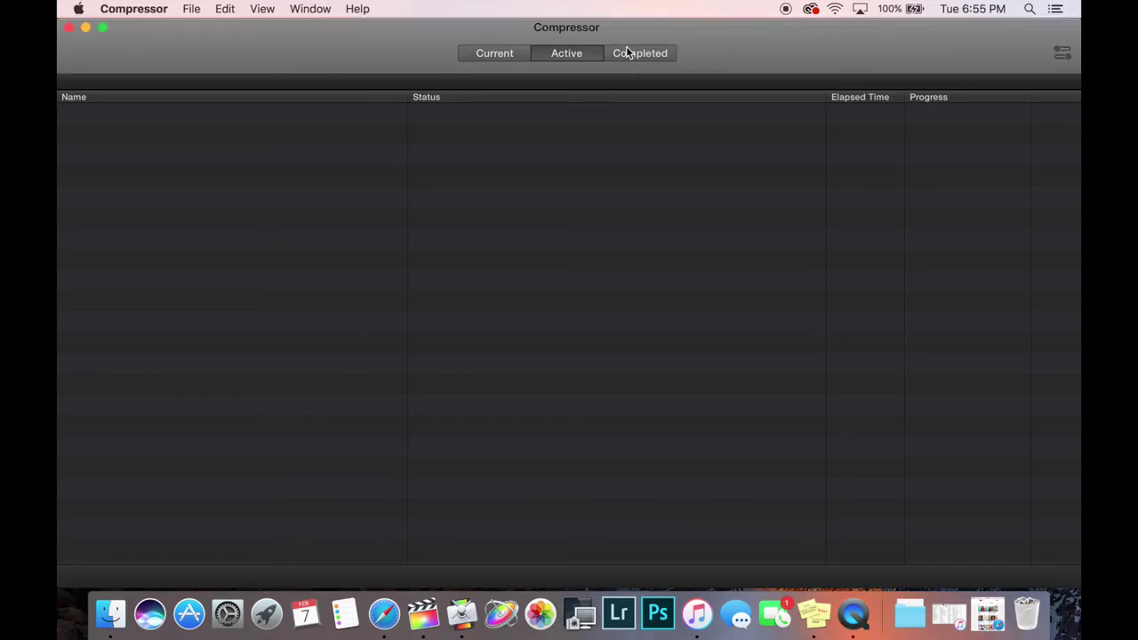
left_click(627, 52)
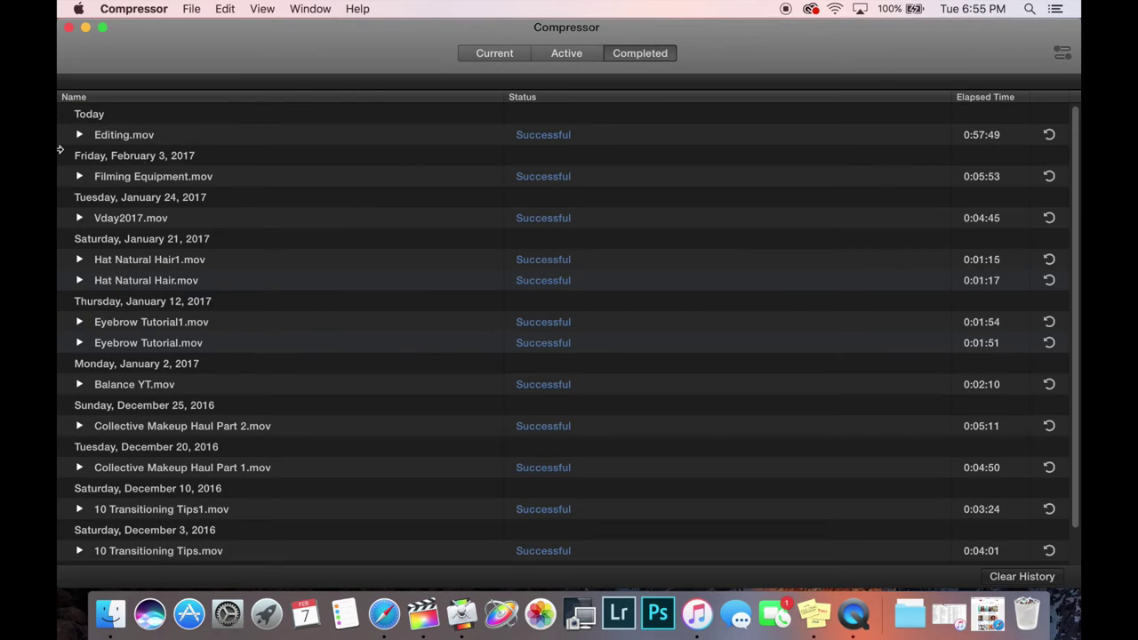
key("super+m")
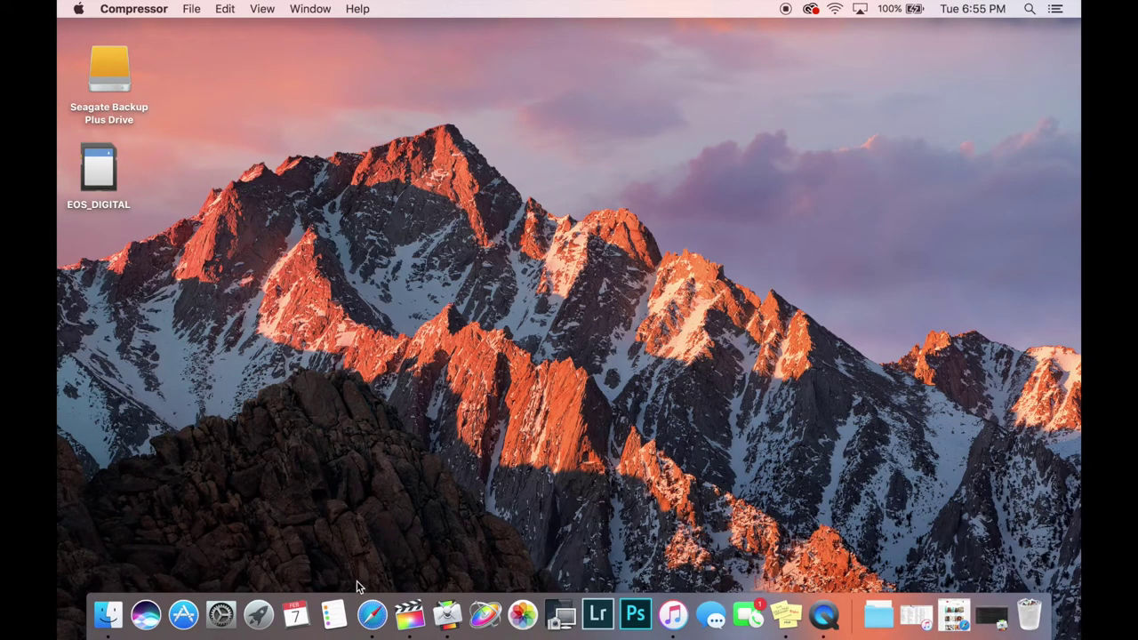
Step: Open Safari and select Editing-HD 1080p.mov (997.6 MB) in YouTube's upload file chooser
left_click(380, 615)
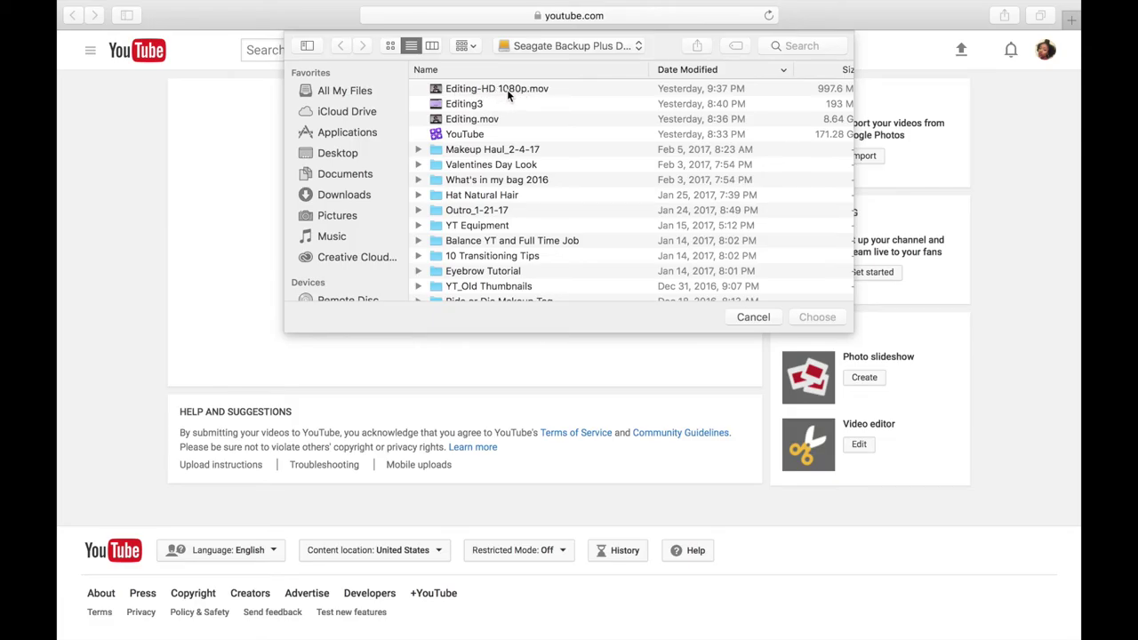
left_click(507, 90)
scroll(643, 132, "right", 2)
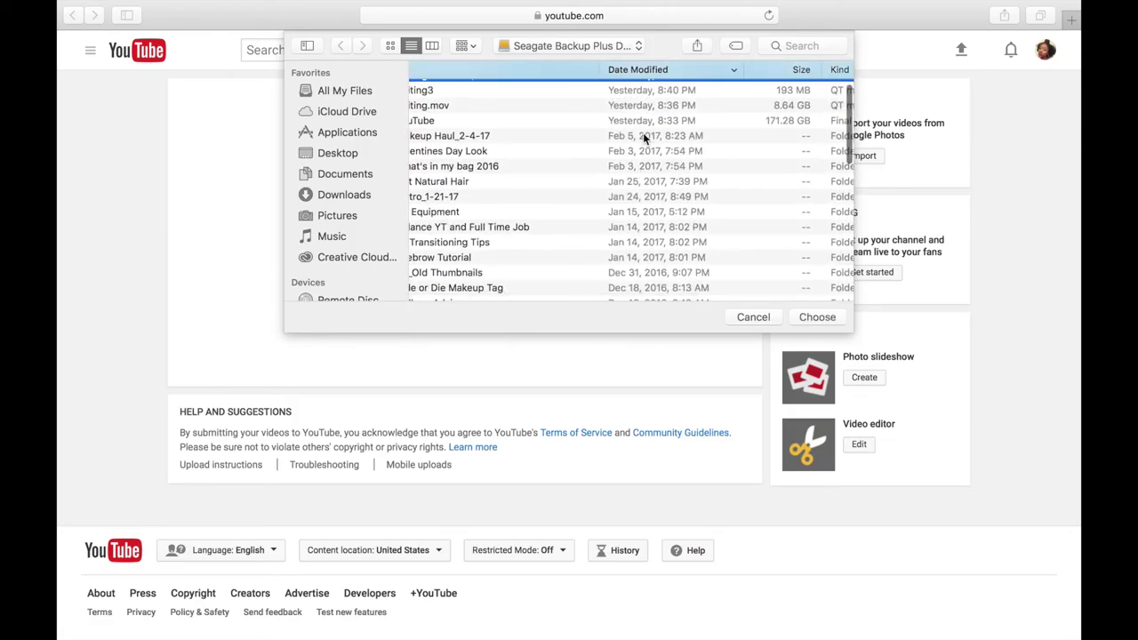
scroll(643, 132, "up", 1)
scroll(643, 133, "left", 2)
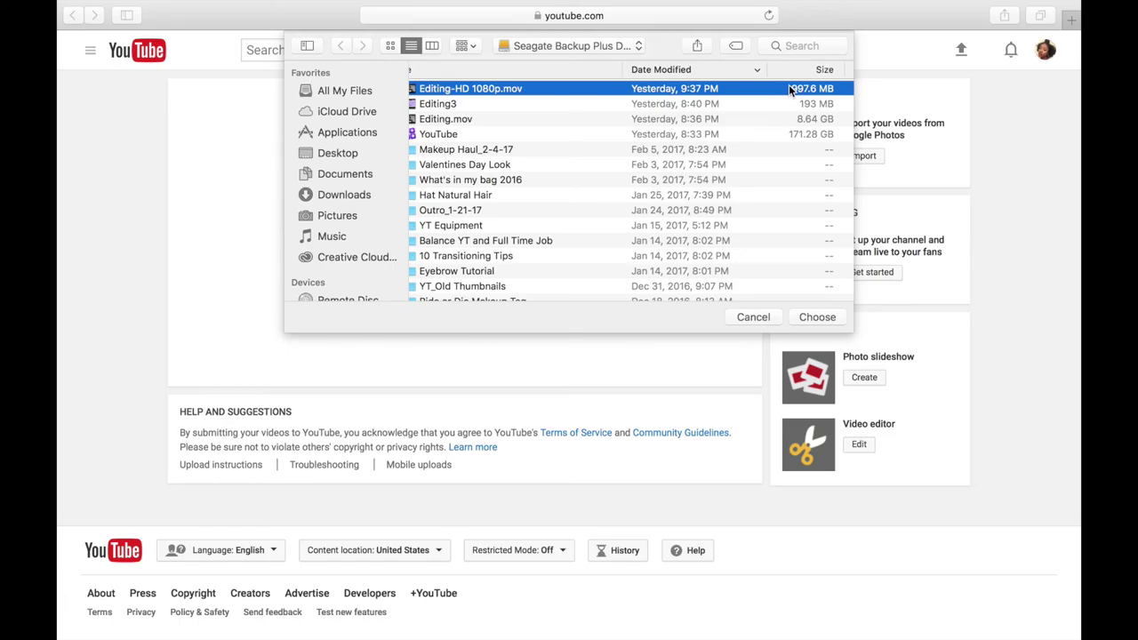
scroll(541, 200, "left", 3)
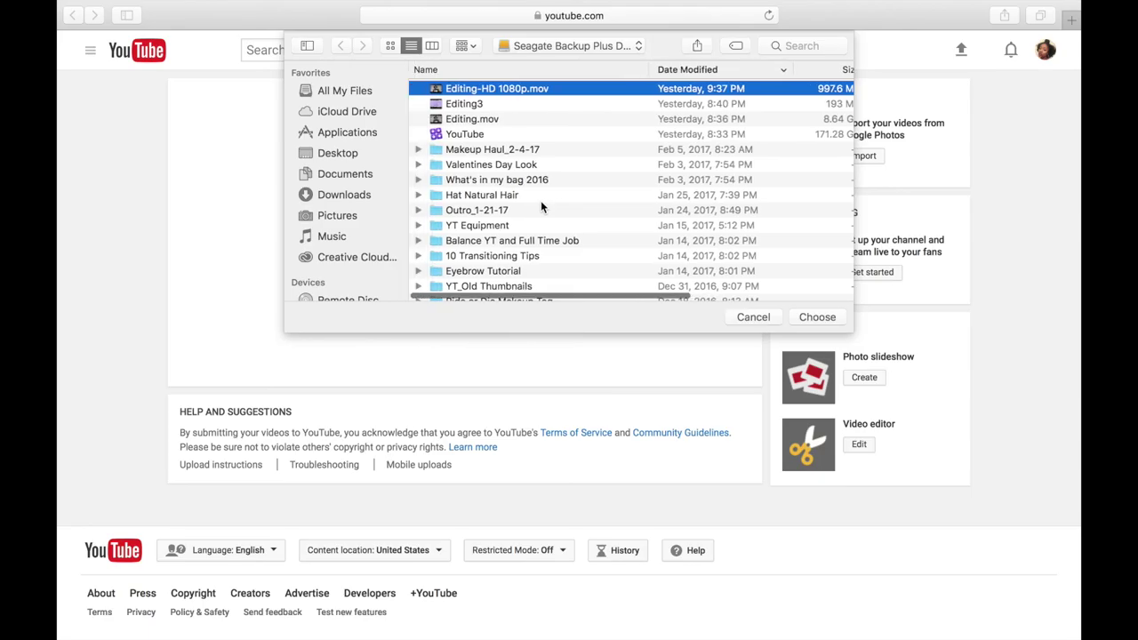
scroll(540, 207, "down", 1)
Step: Dismiss the file picker, exit full screen and minimise Safari
key("Escape")
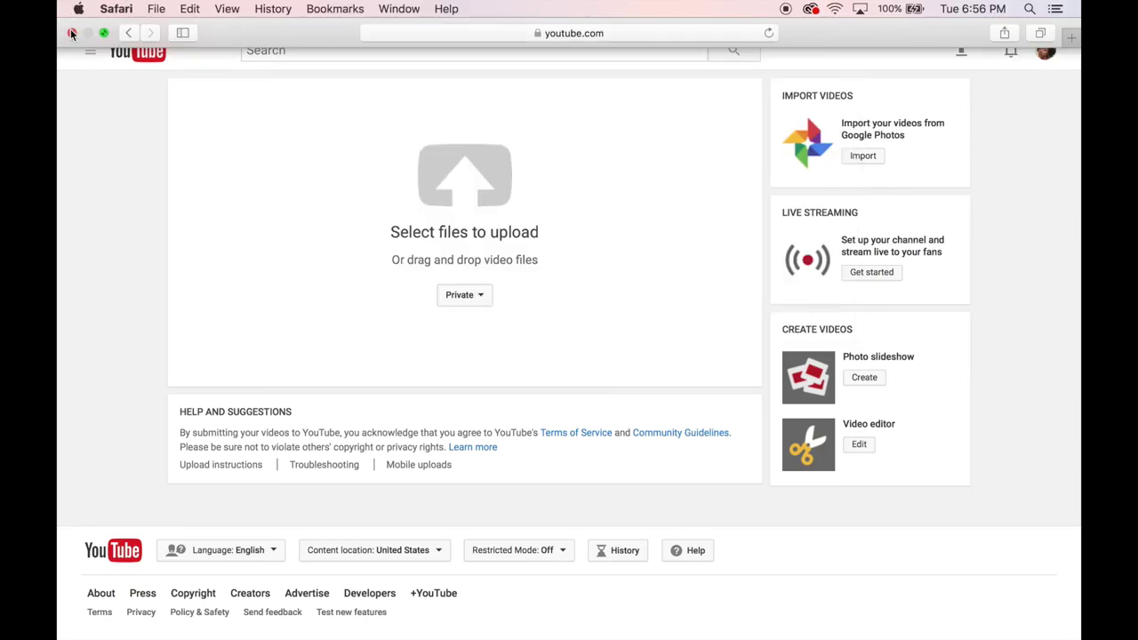
left_click(104, 33)
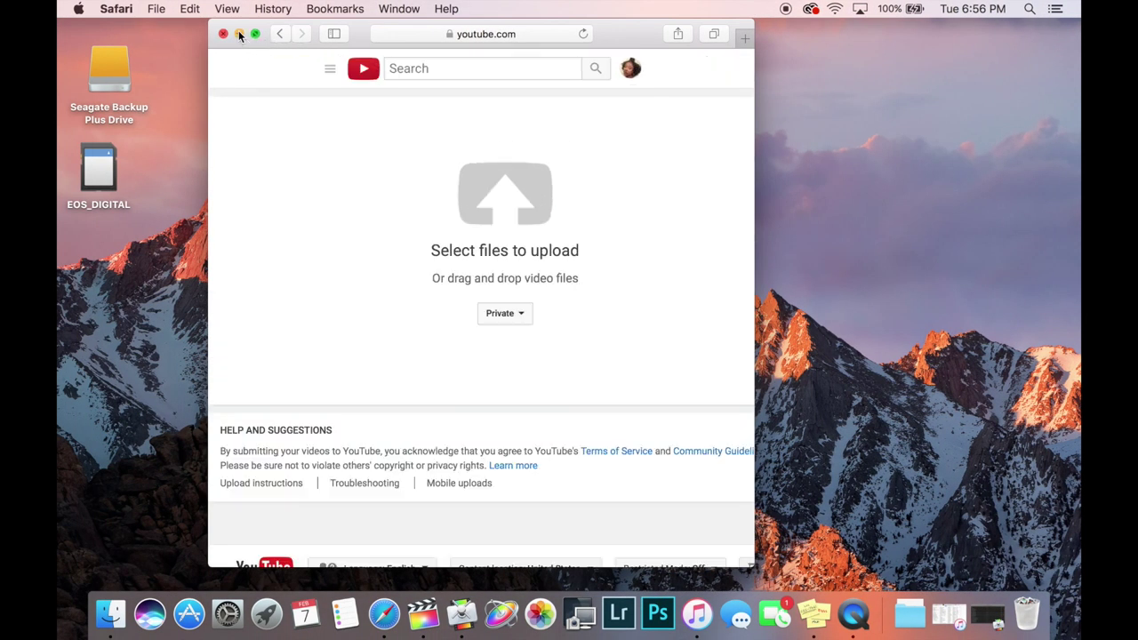
left_click(239, 35)
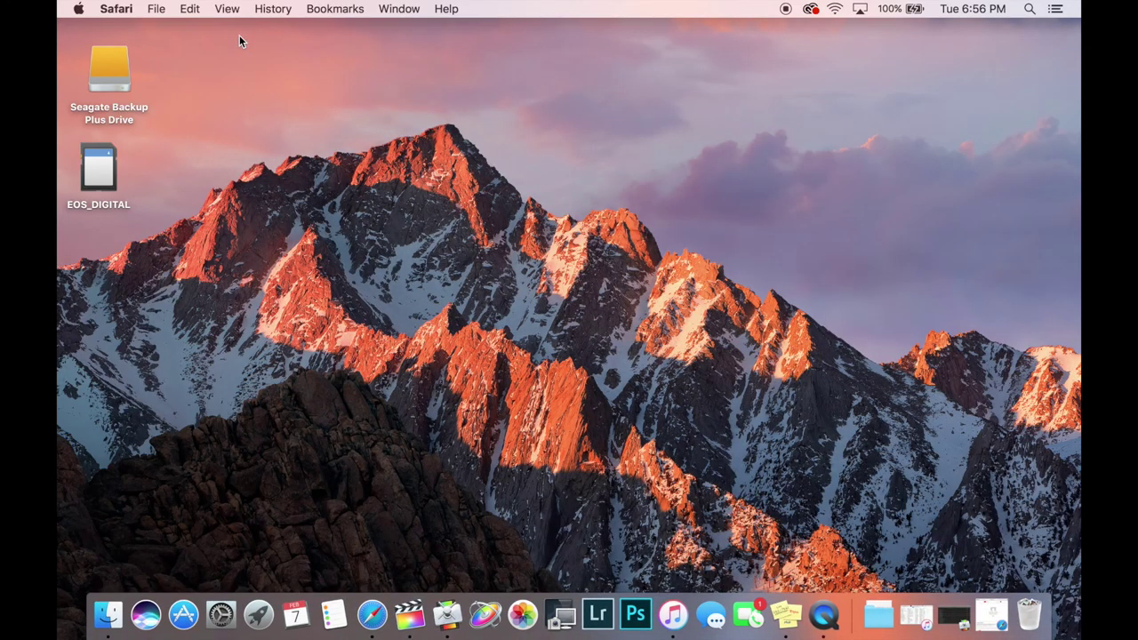